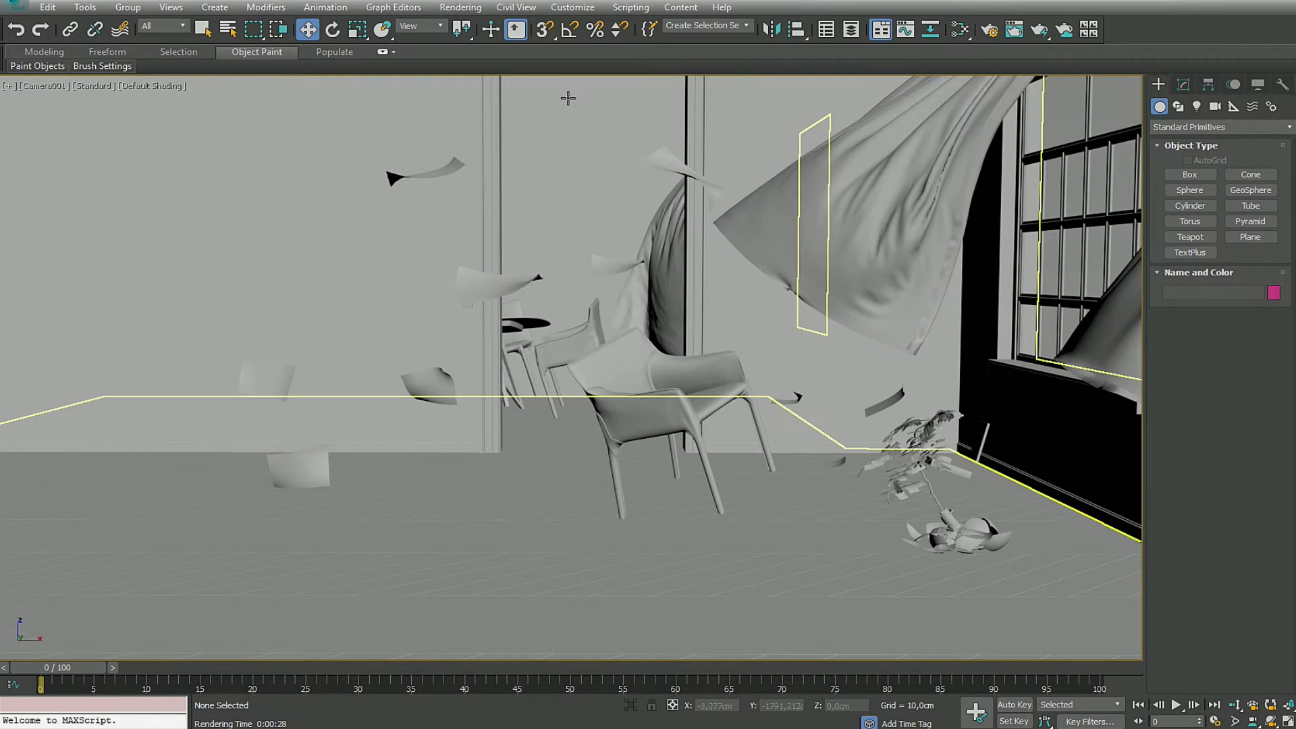
# Step: Set Corona Denoise Mode to Full denoising in Render Setup and start the render
pyautogui.click(455, 10)
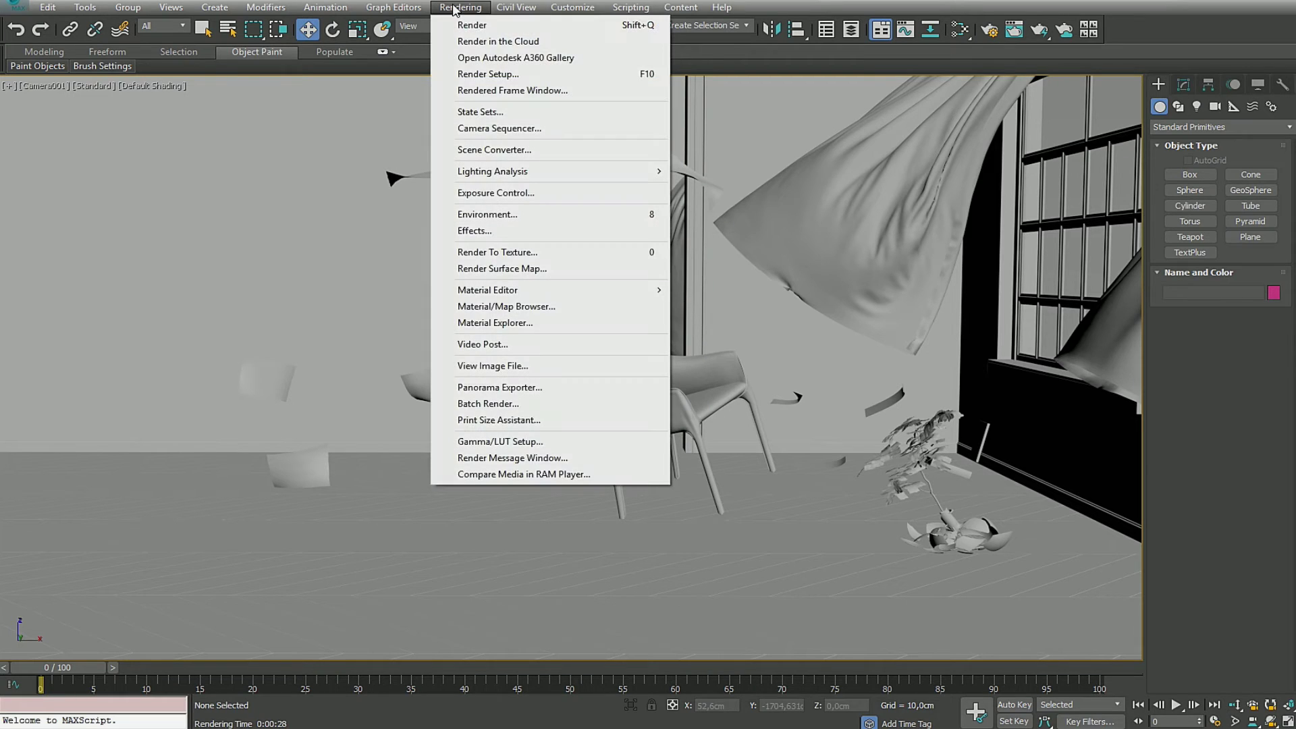
pyautogui.click(454, 74)
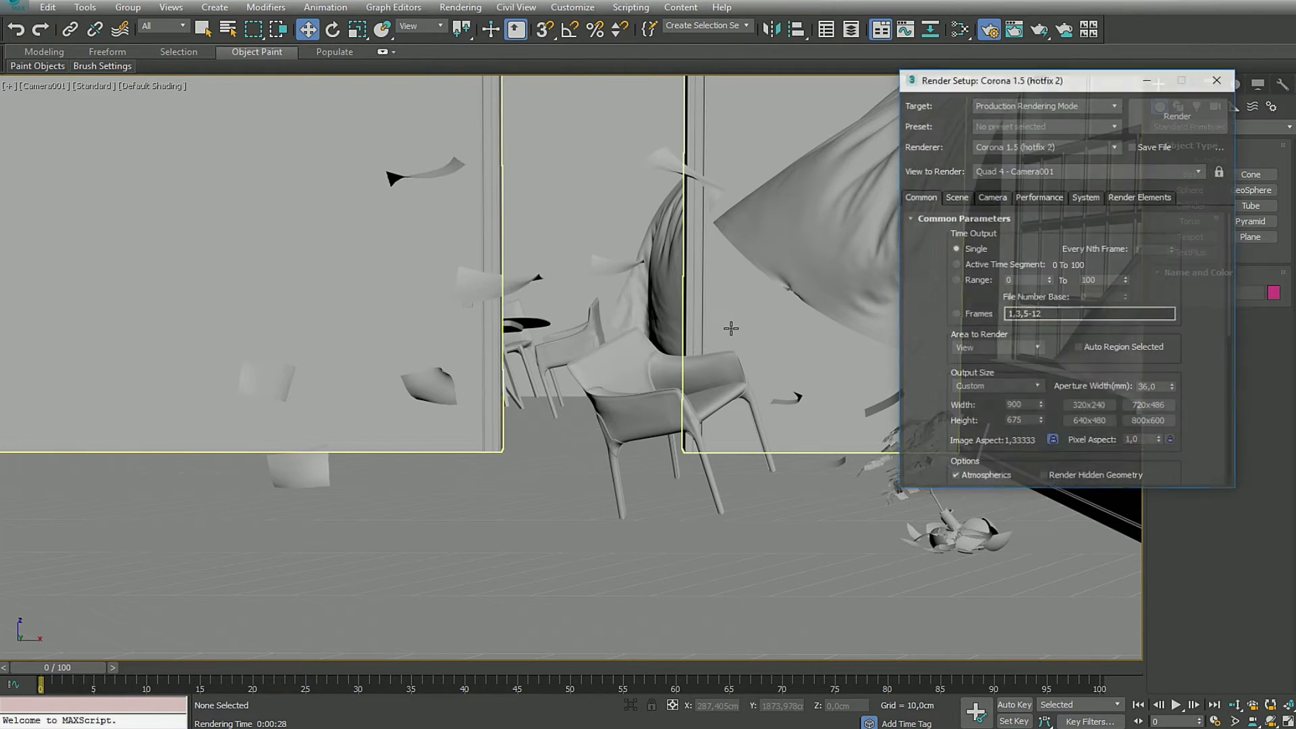
pyautogui.click(959, 198)
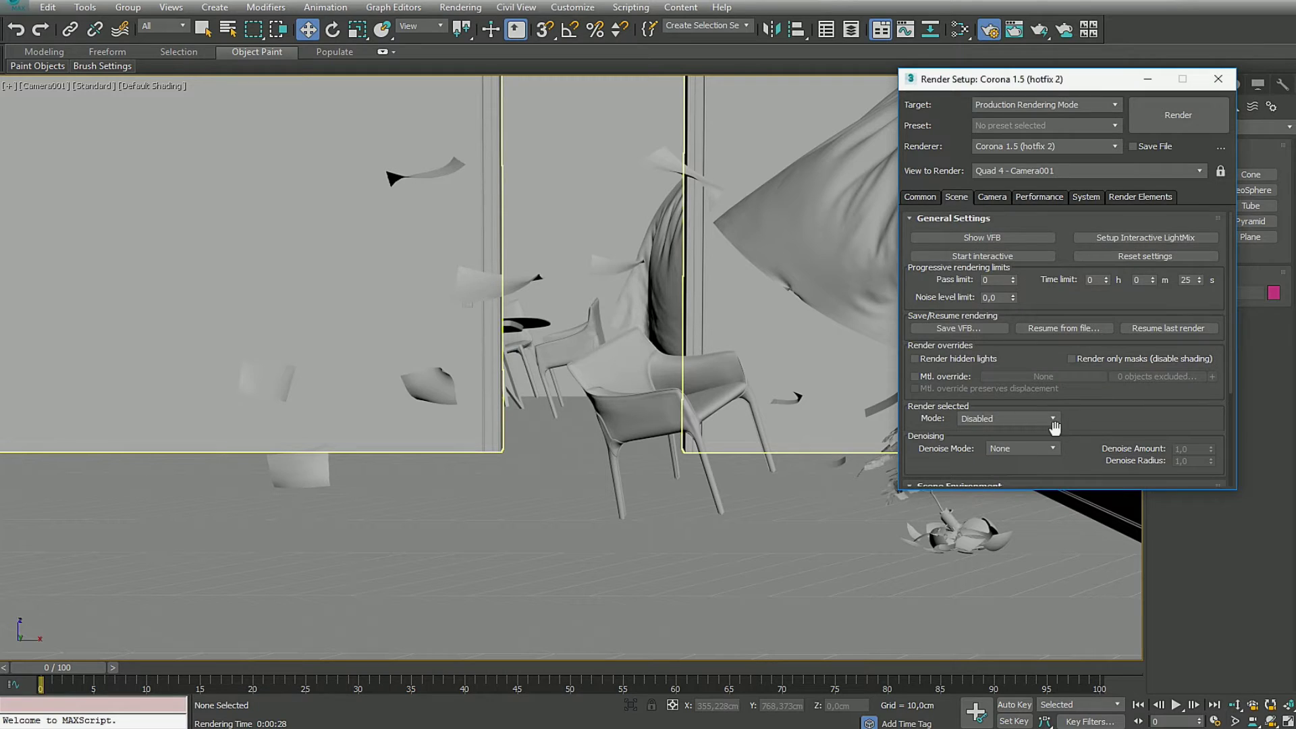
pyautogui.scroll(-3, 1097, 431)
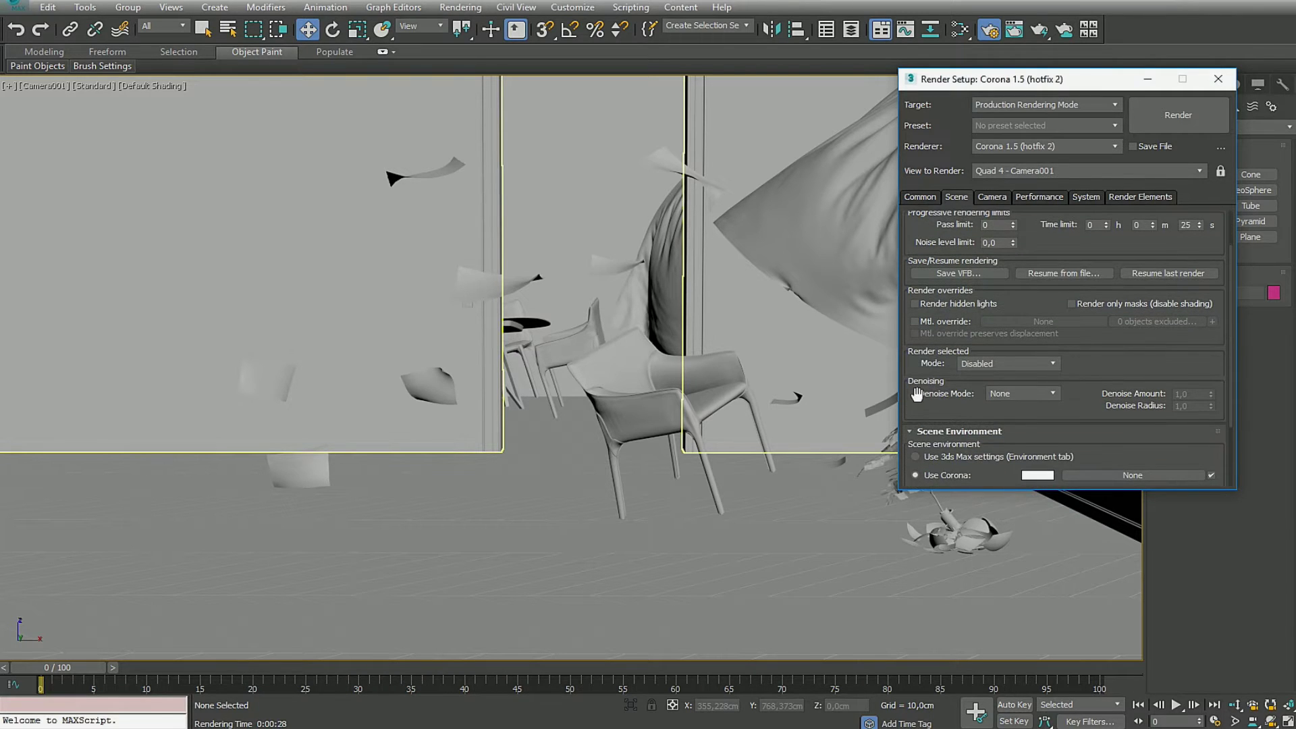
pyautogui.click(1043, 394)
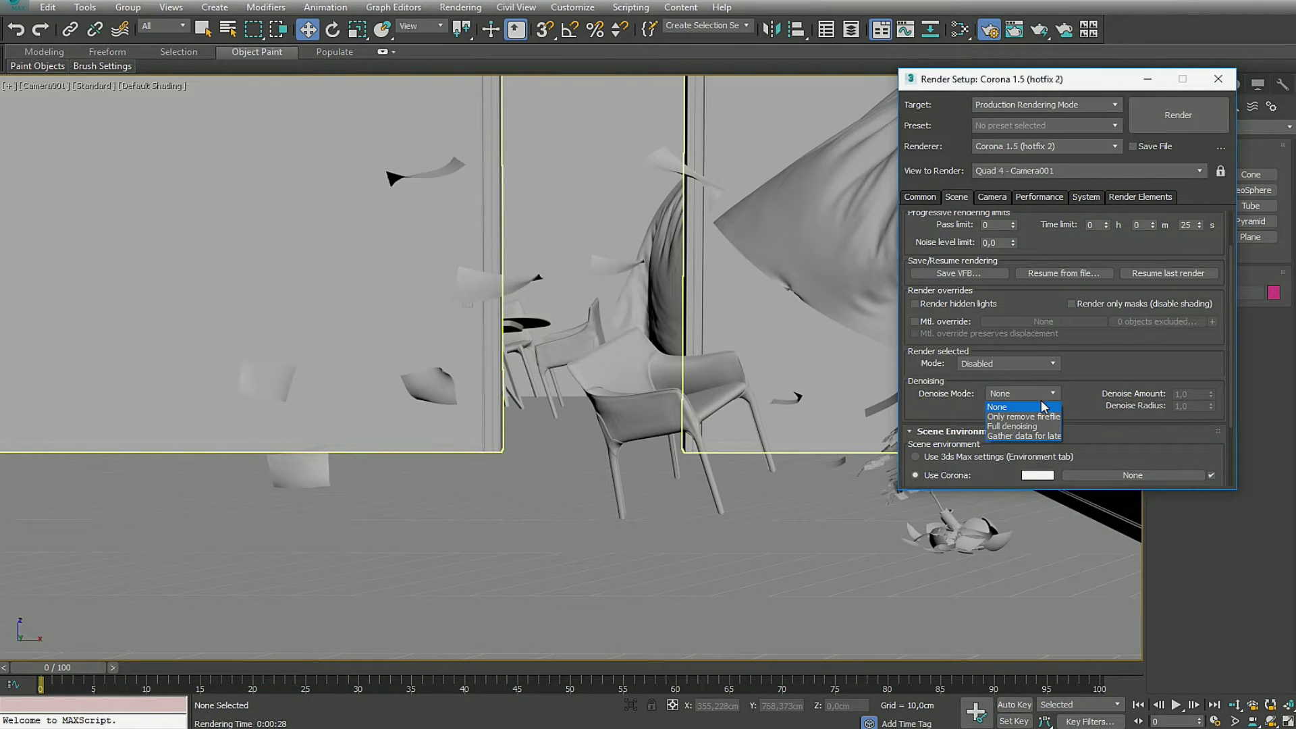
pyautogui.click(1042, 427)
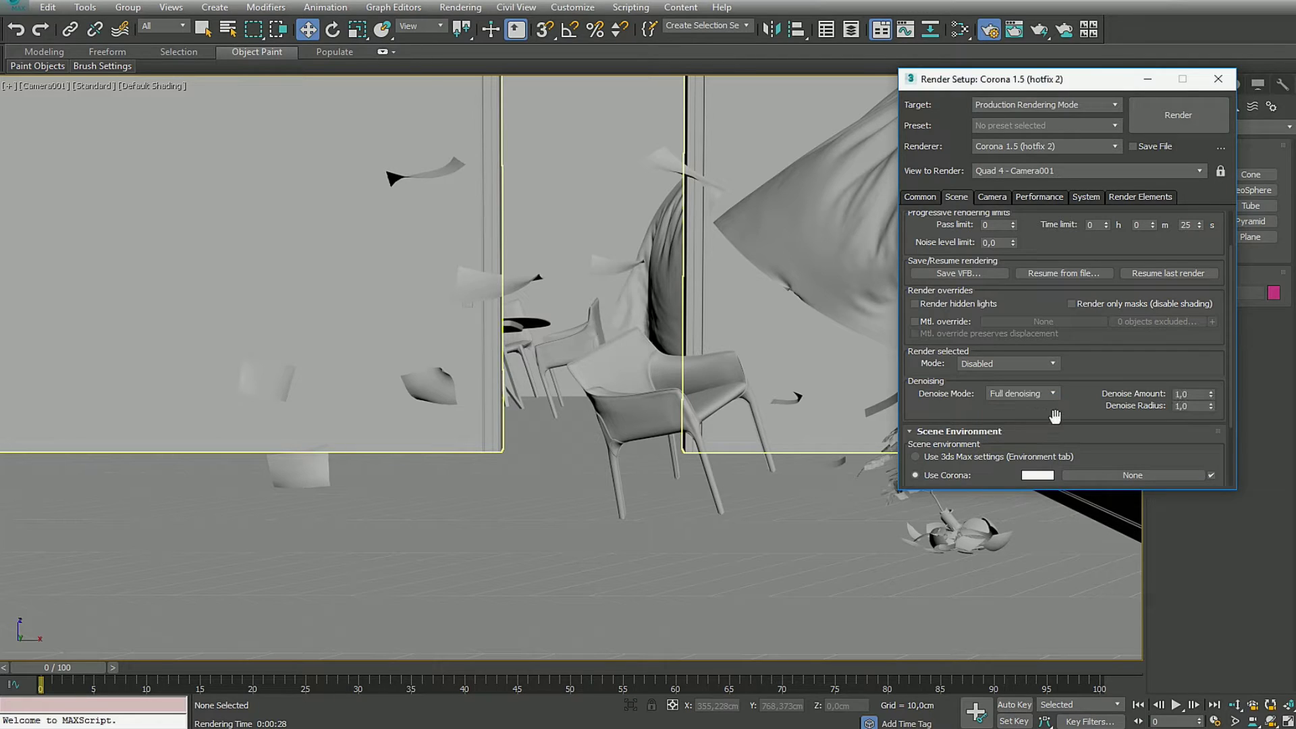
pyautogui.click(1205, 116)
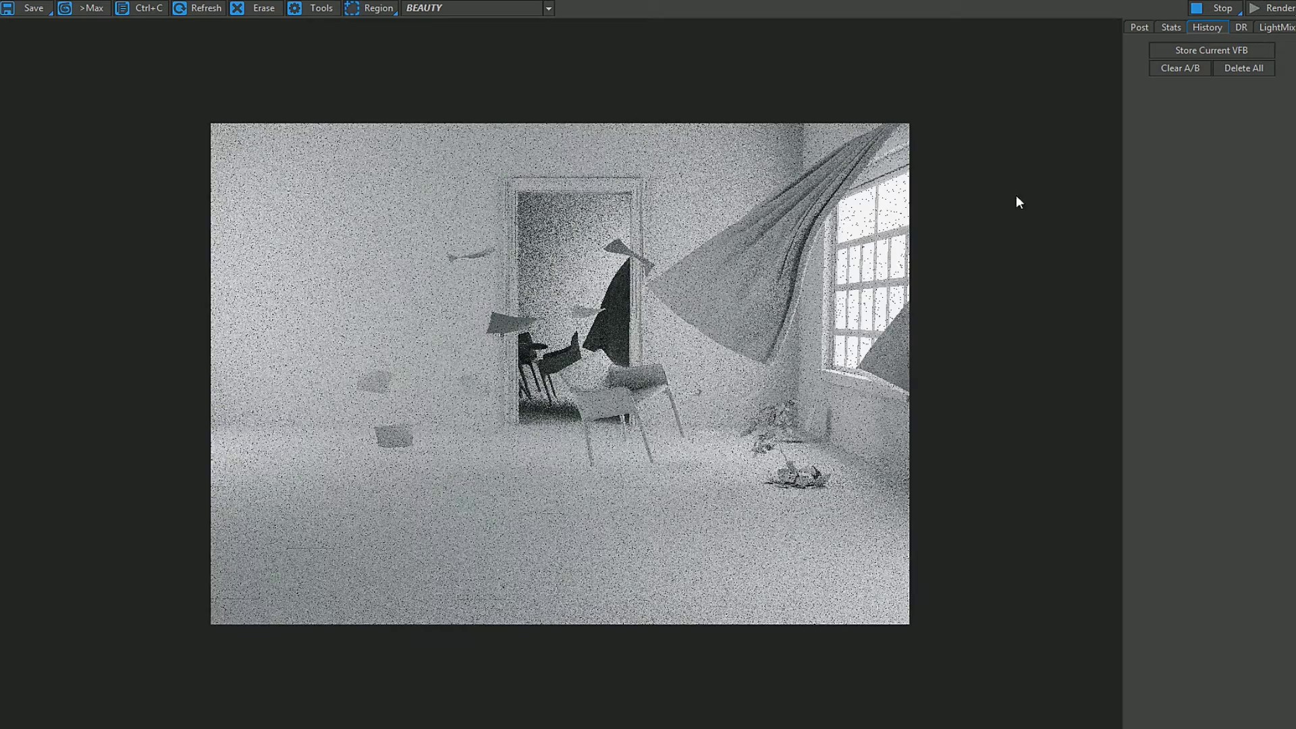
# Step: Let the denoised room render finish while viewing the Post and Stats panels
pyautogui.click(1140, 28)
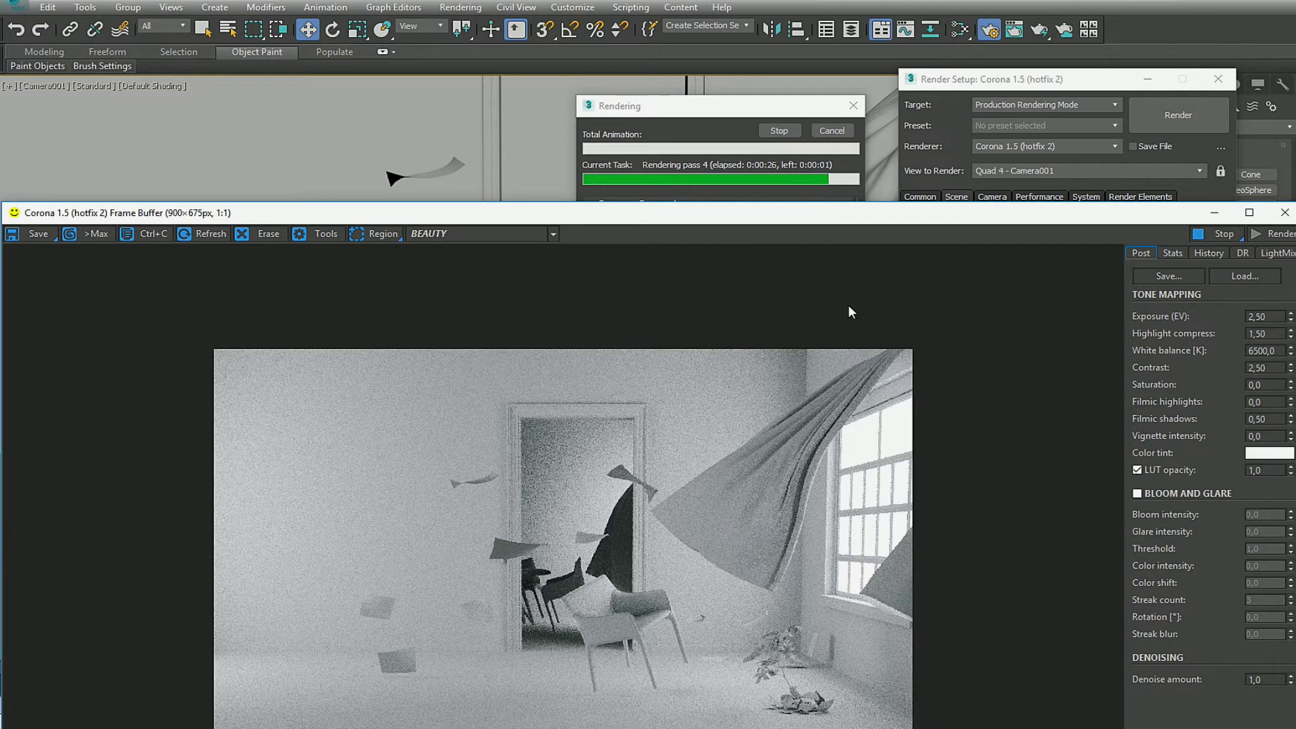
pyautogui.click(1178, 251)
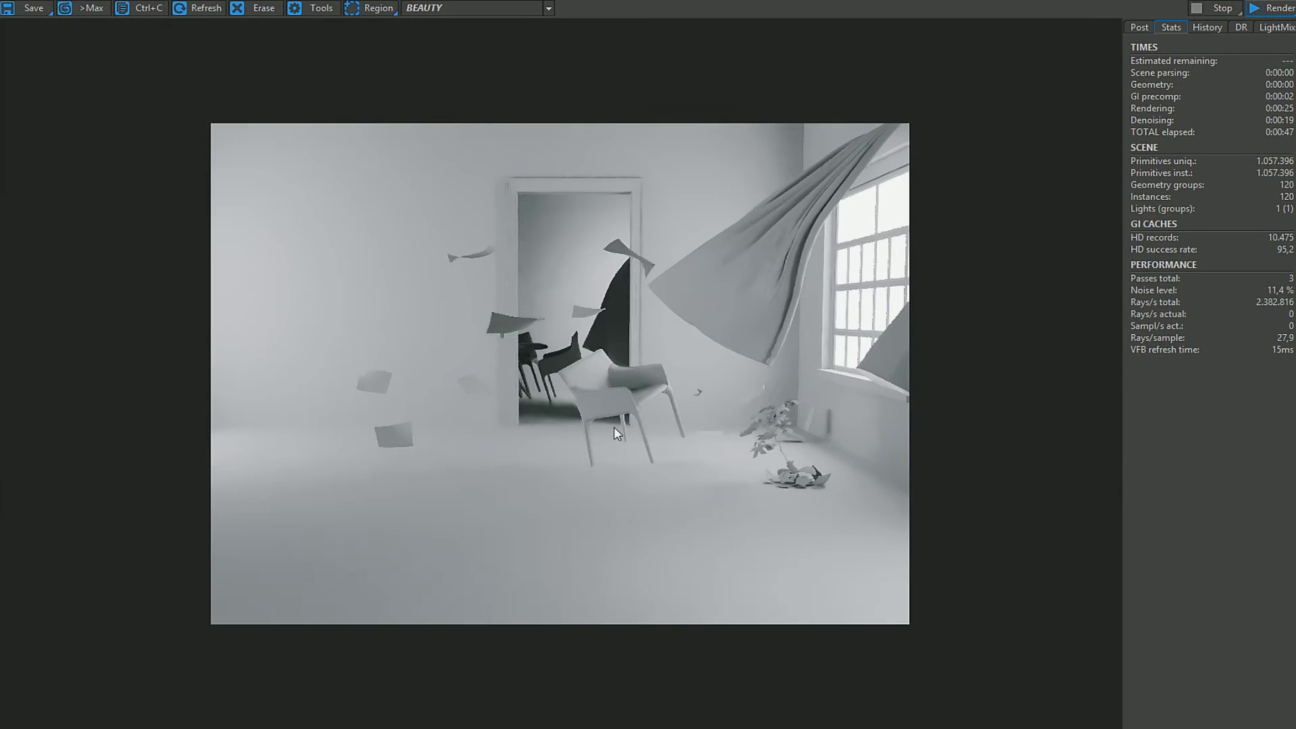
# Step: Zoom in and out of the finished render to inspect its noise
pyautogui.scroll(2, 614, 426)
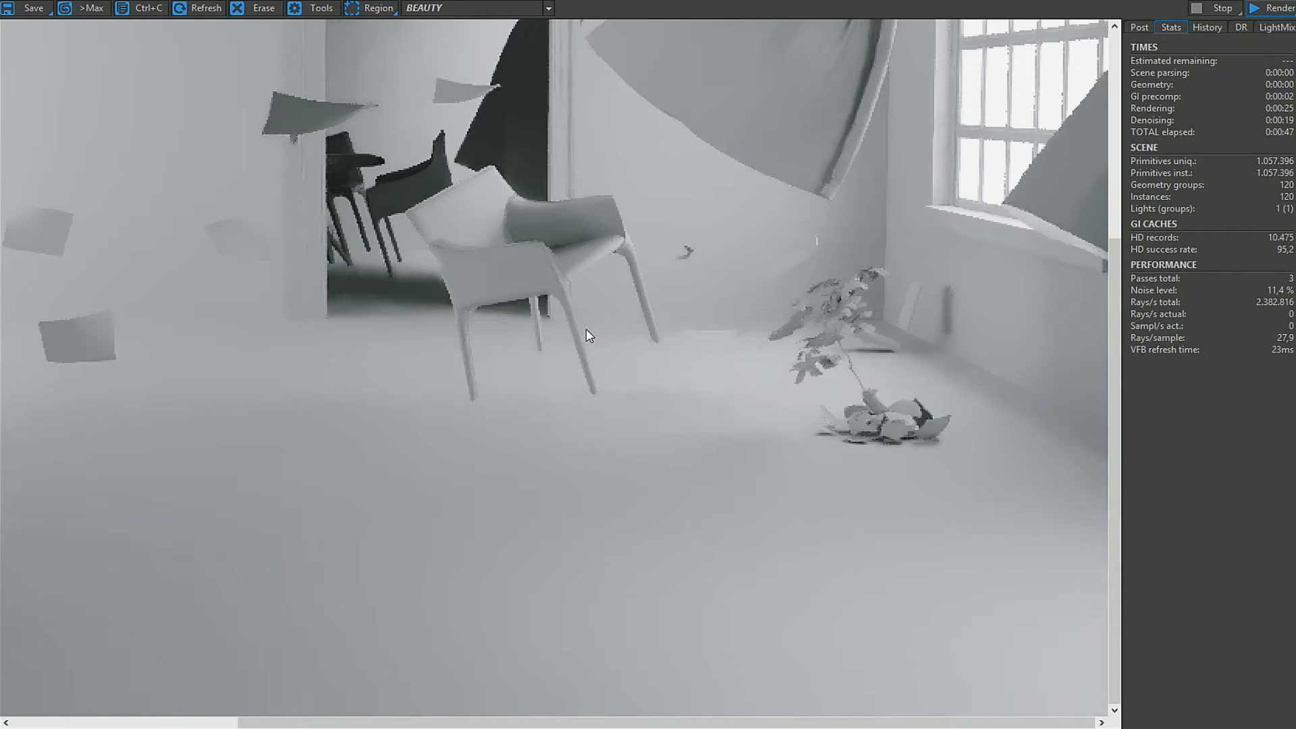
pyautogui.scroll(-1, 586, 329)
pyautogui.scroll(-1, 763, 644)
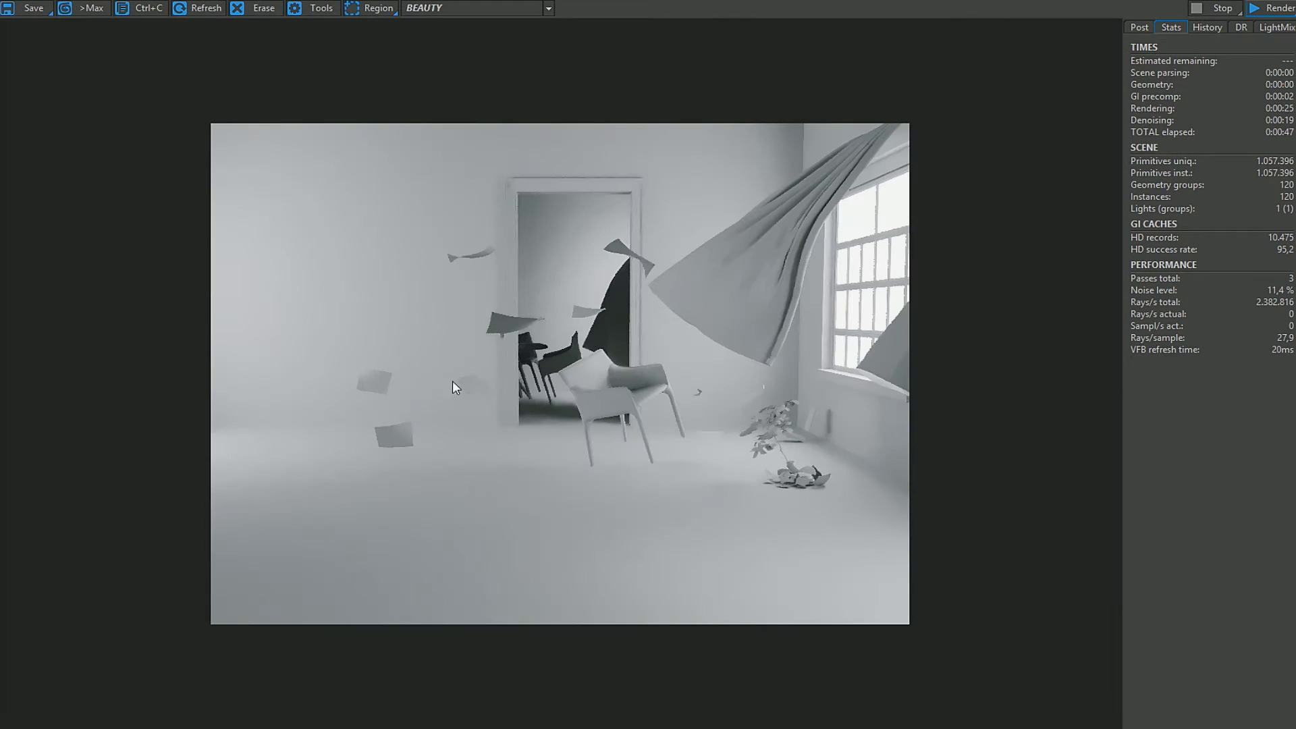
pyautogui.scroll(5, 365, 221)
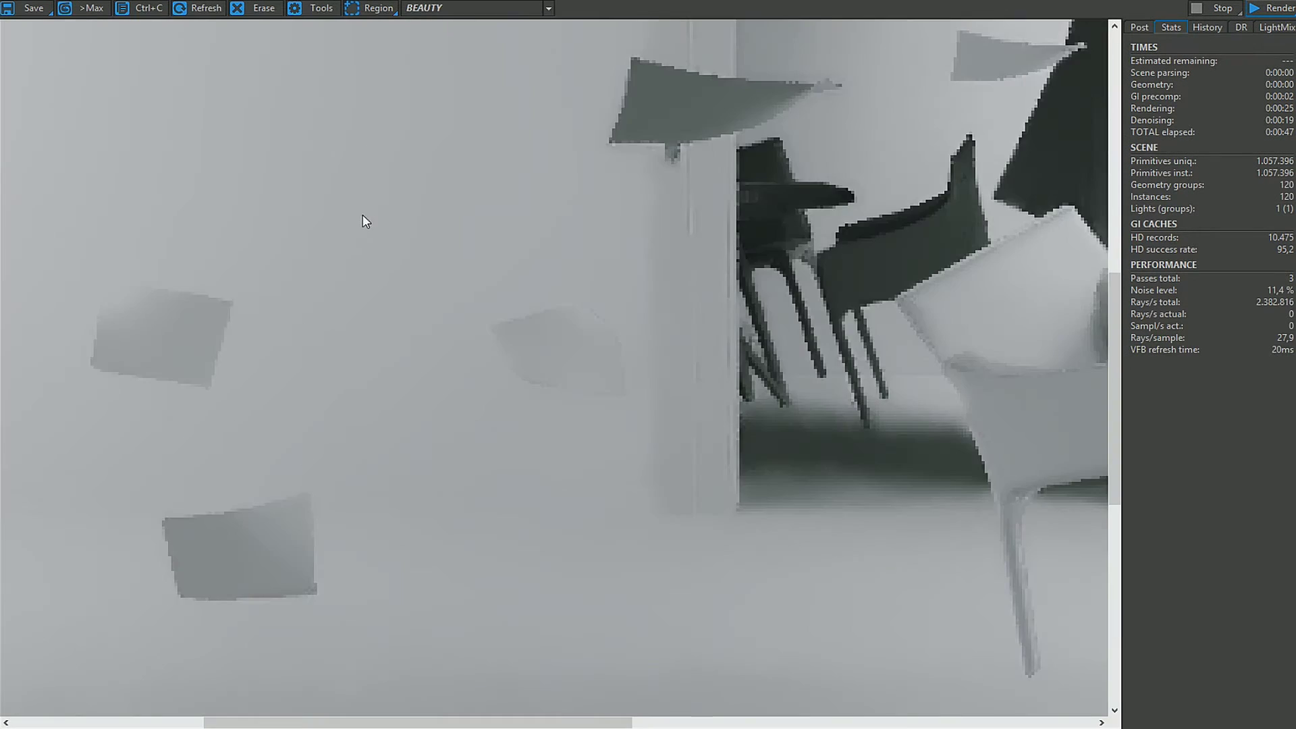
pyautogui.scroll(2, 529, 295)
pyautogui.scroll(-3, 541, 297)
pyautogui.scroll(-1, 541, 297)
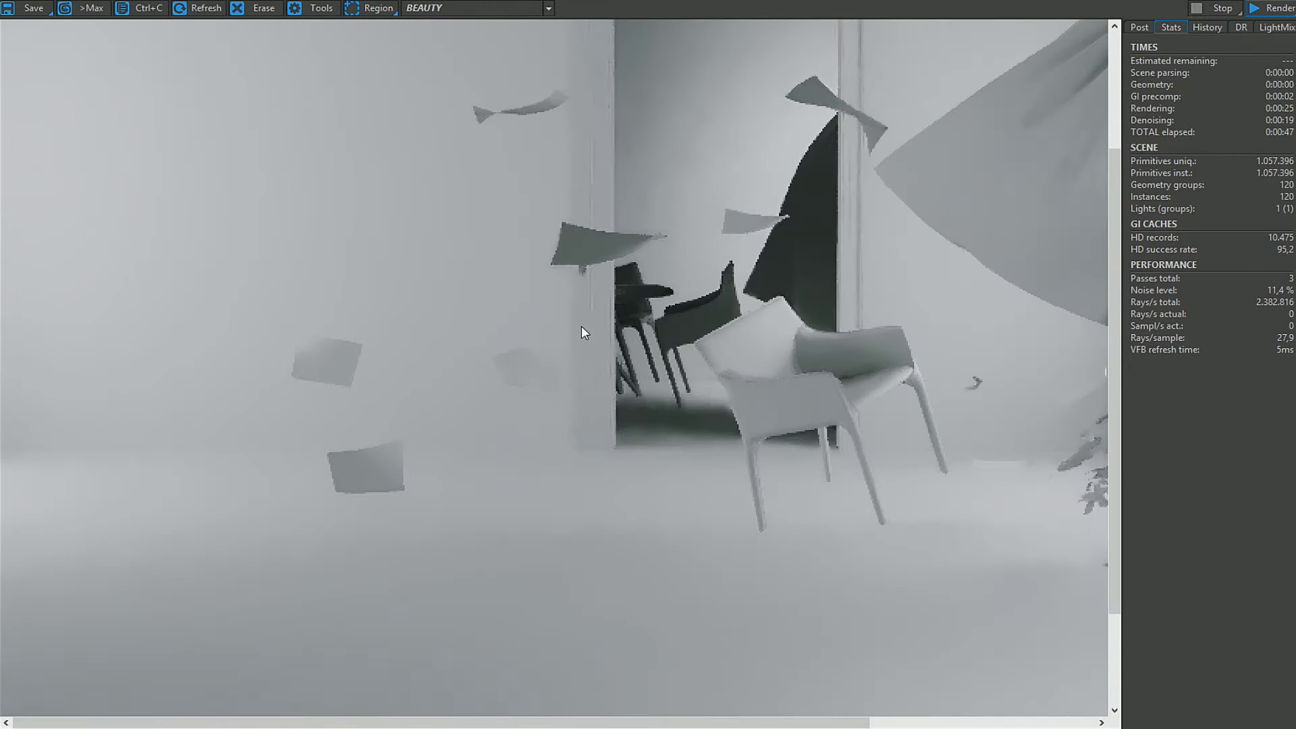
pyautogui.scroll(-2, 732, 423)
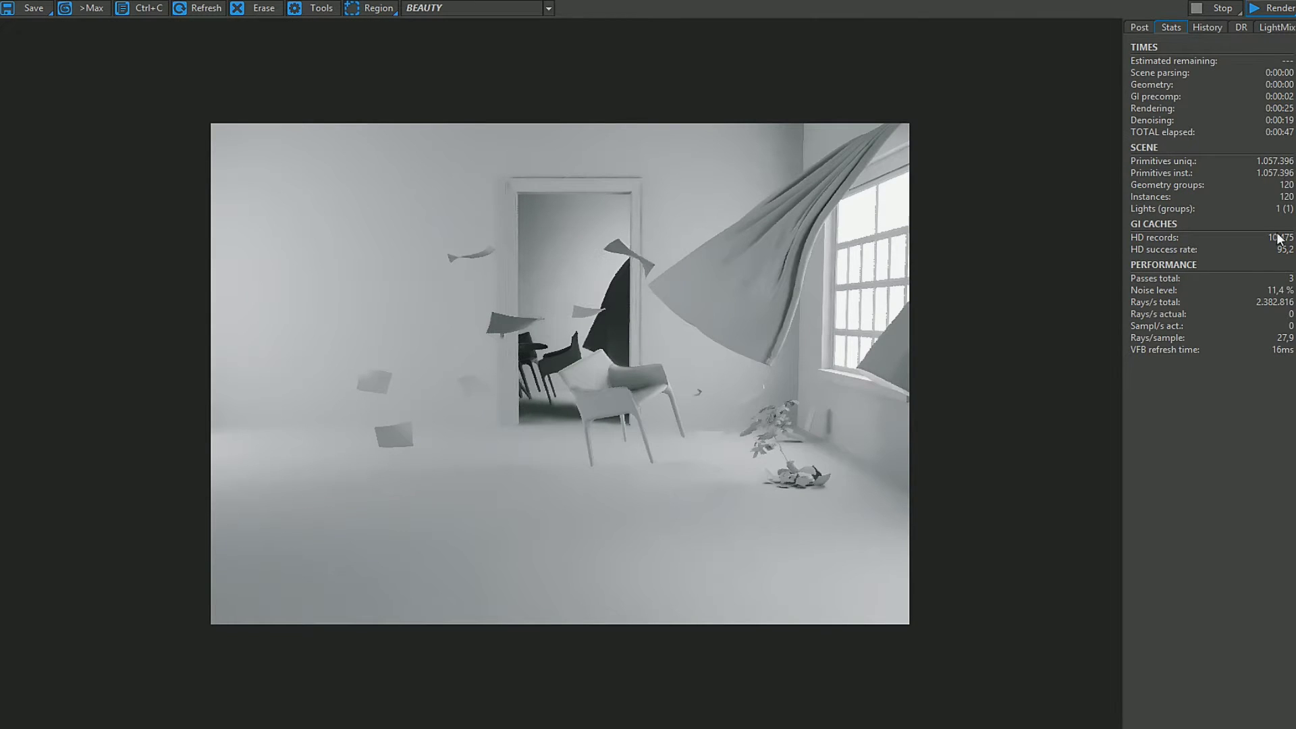
# Step: Lower the denoise amount slightly in the Post tab, checking the statistics in between
pyautogui.click(1148, 26)
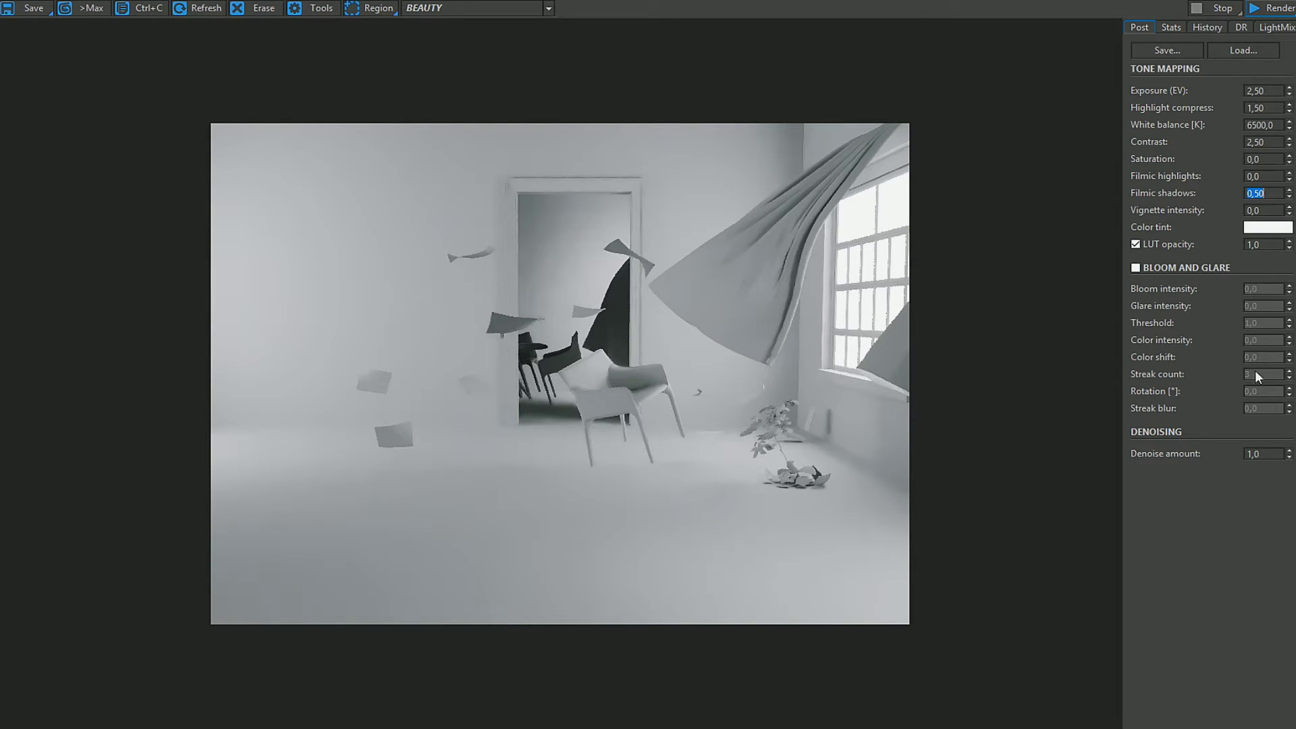
pyautogui.moveTo(1289, 457); pyautogui.dragTo(1246, 698)
pyautogui.rightClick(1291, 452)
pyautogui.press('Escape')
pyautogui.click(1171, 27)
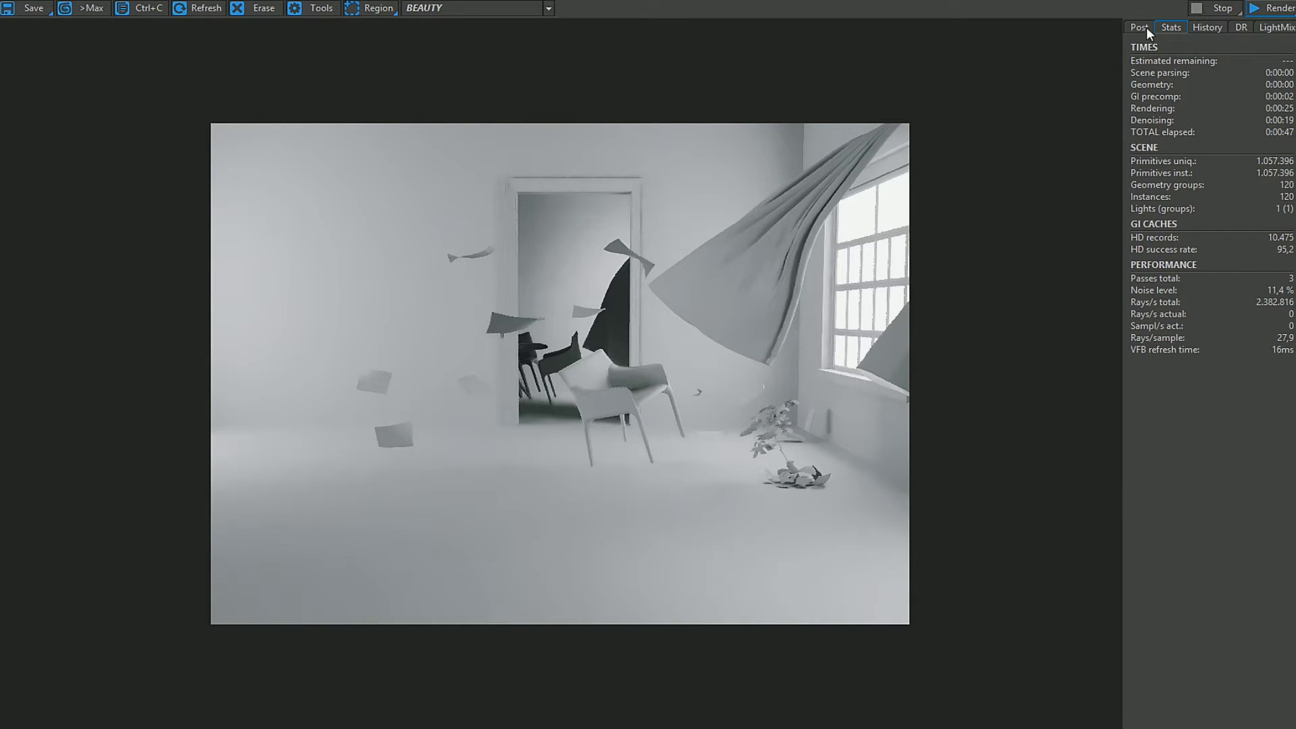
pyautogui.click(1145, 27)
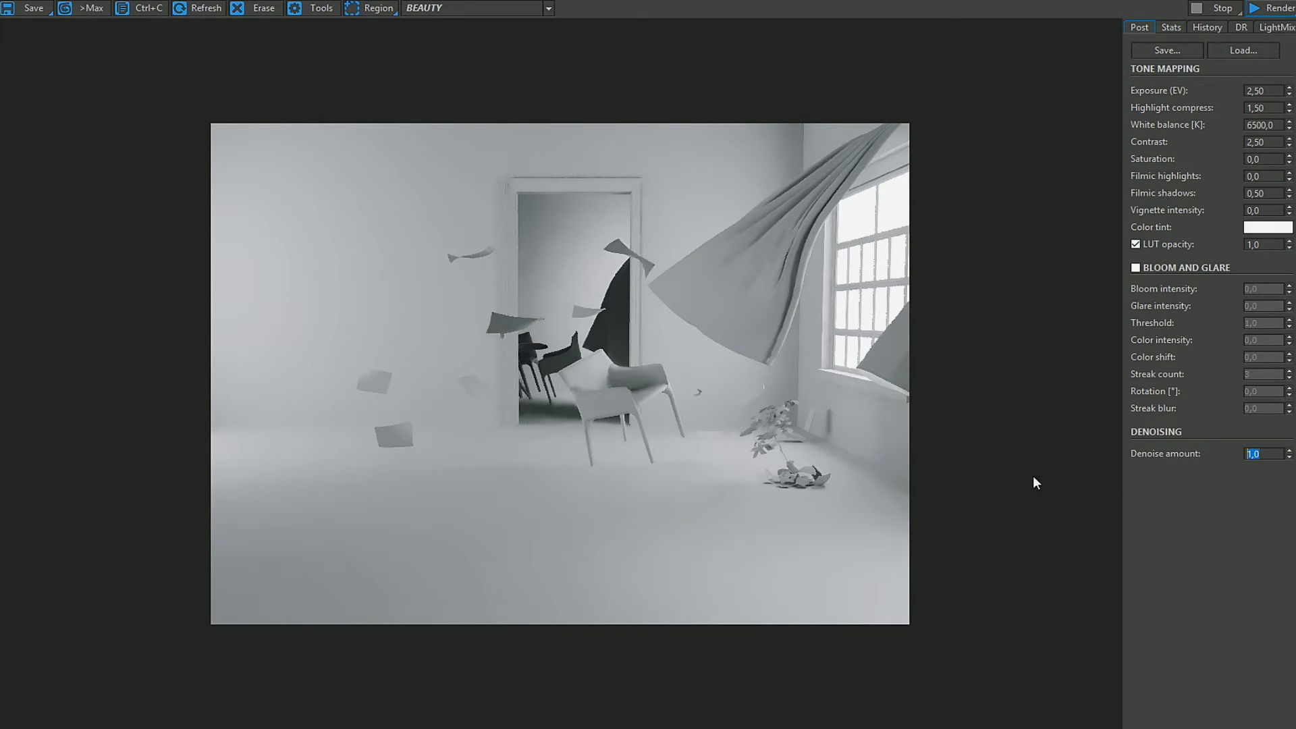
# Step: Set the denoise amount to 0, then to 0,50
pyautogui.write('0')
pyautogui.press('Return')
pyautogui.write('0,5')
pyautogui.press('Return')
# Step: Zoom and pan onto the chair, comparing denoise amount 0 against 0,50
pyautogui.scroll(2, 480, 248)
pyautogui.moveTo(473, 175); pyautogui.dragTo(536, 221, button='middle')
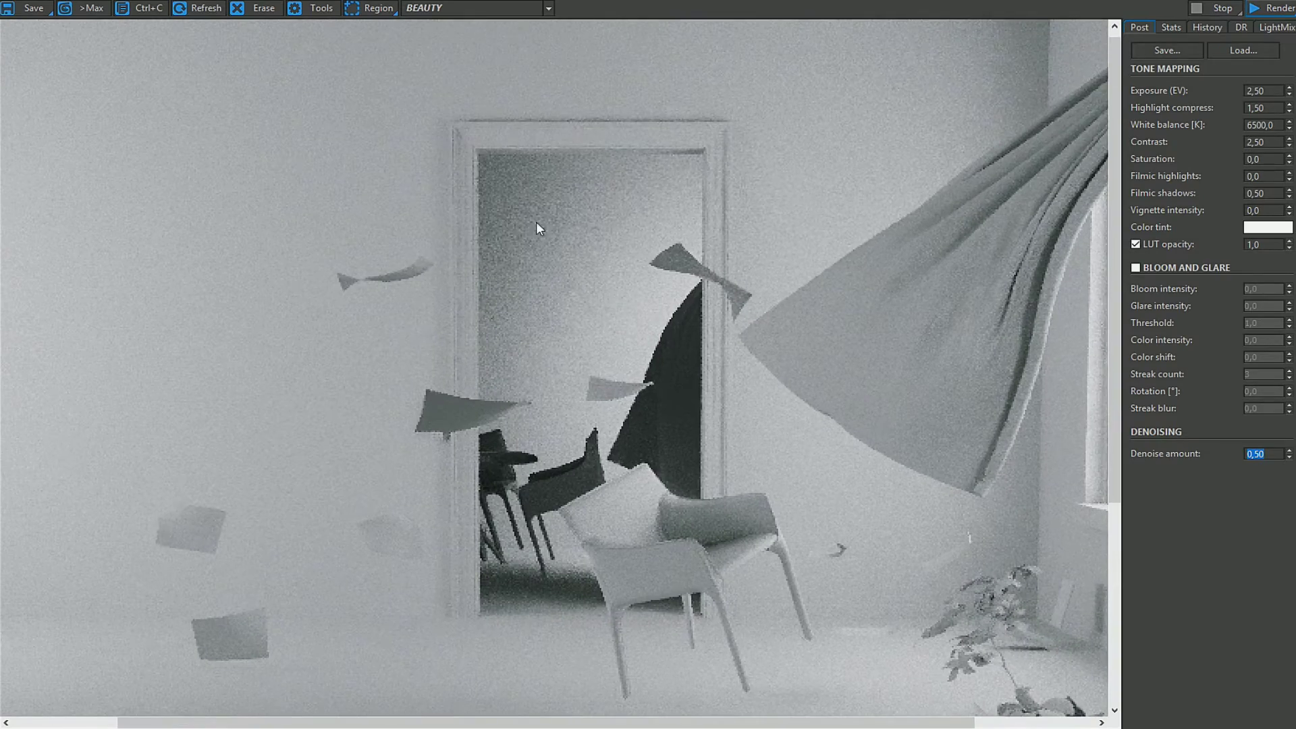
pyautogui.scroll(-2, 588, 229)
pyautogui.scroll(3, 550, 267)
pyautogui.scroll(-2, 552, 266)
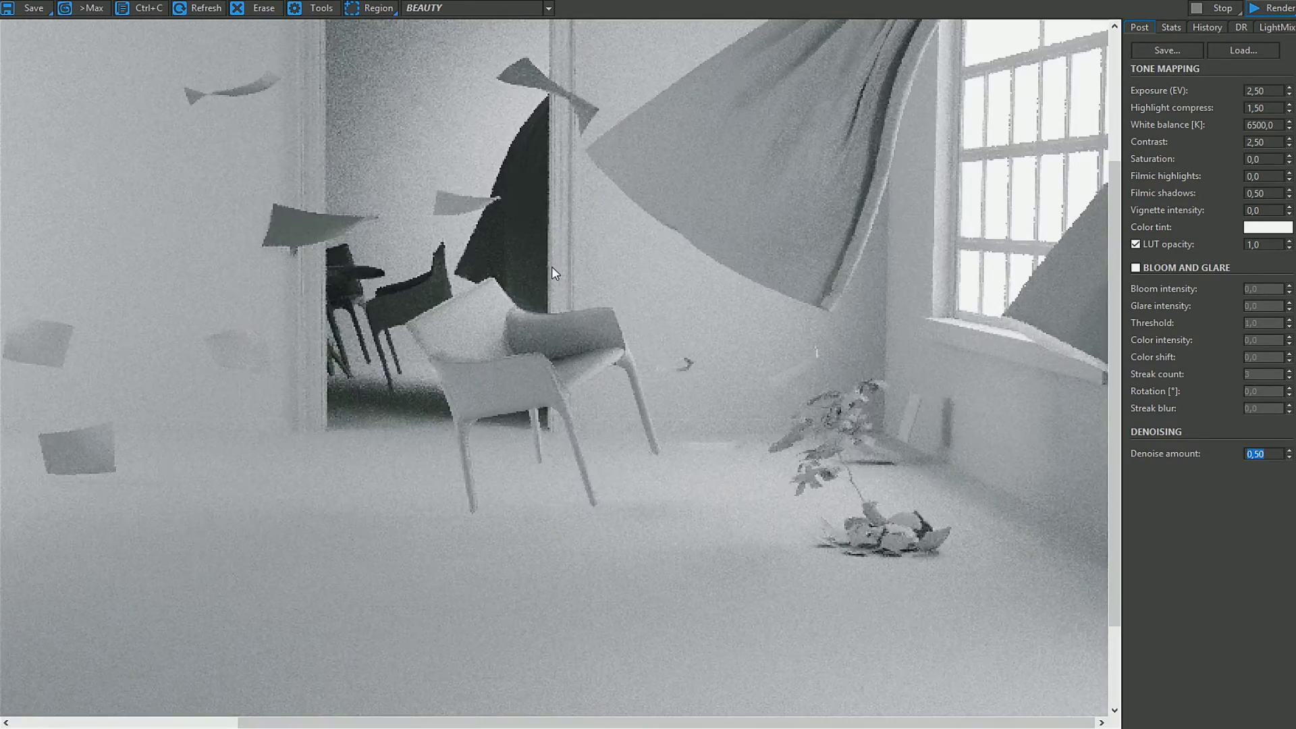
pyautogui.moveTo(553, 266); pyautogui.dragTo(746, 370, button='middle')
pyautogui.write('0')
pyautogui.press('Return')
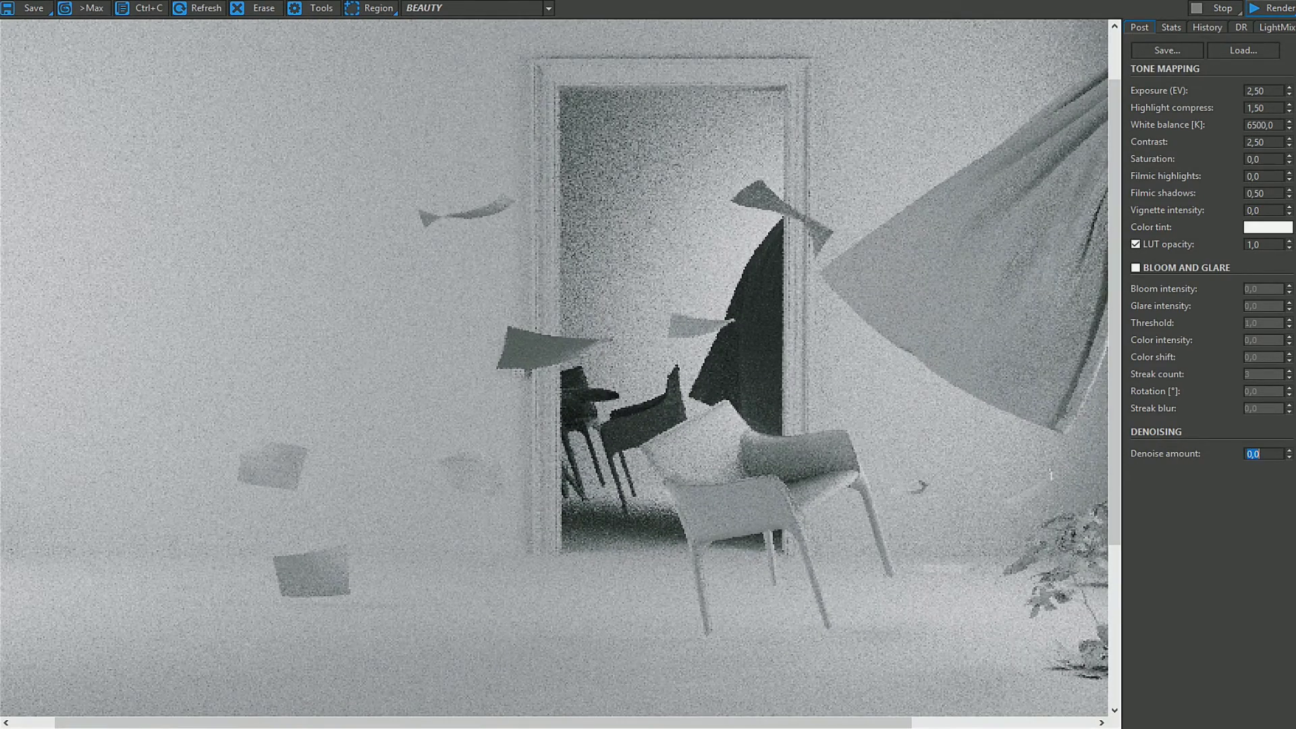
pyautogui.write('0,5')
pyautogui.press('Return')
pyautogui.scroll(-2, 1006, 310)
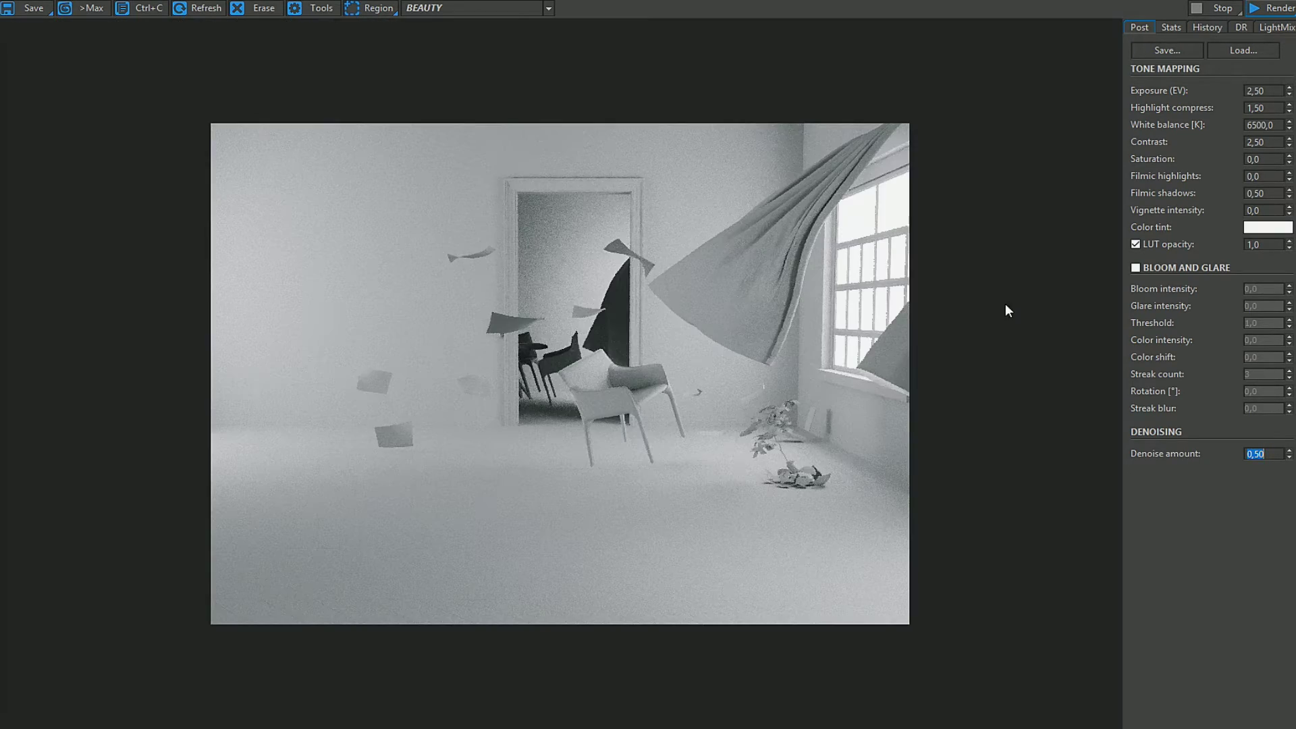
pyautogui.scroll(2, 561, 442)
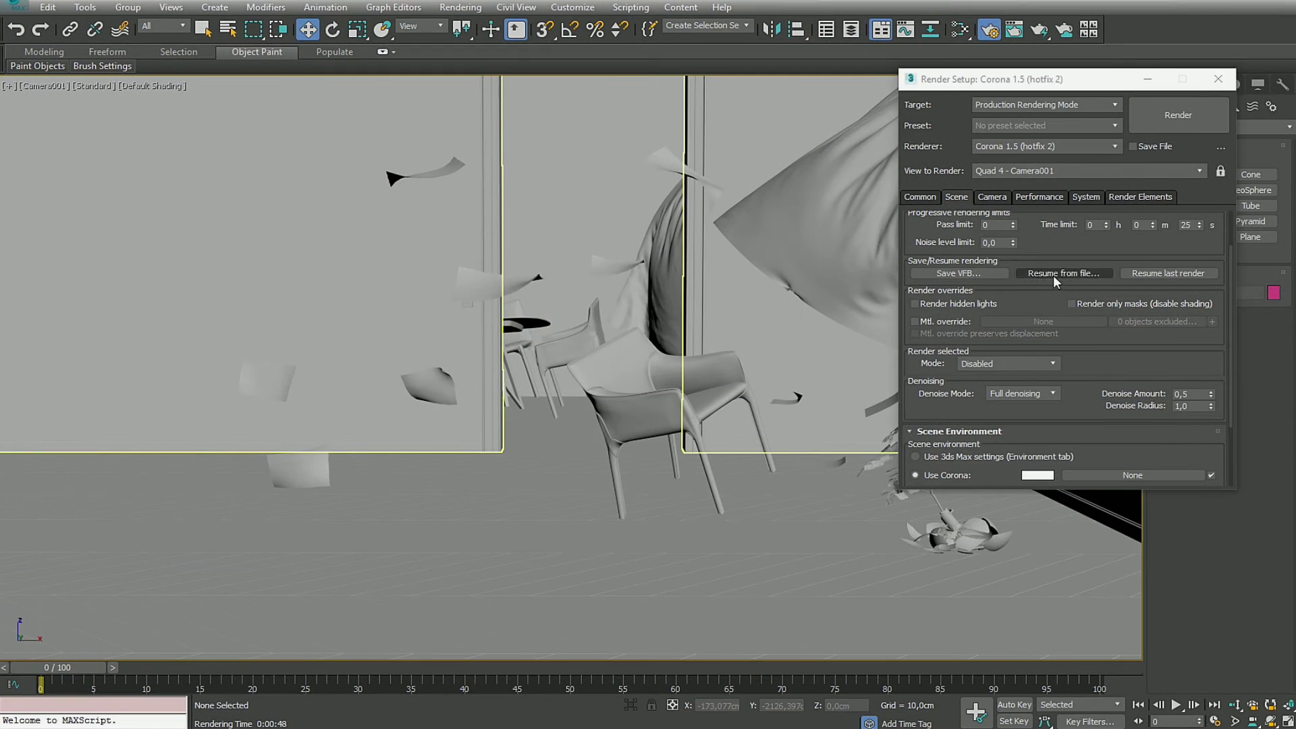
# Step: Reset the 25 s render time limit to 0 and start a new Corona render
pyautogui.rightClick(1199, 225)
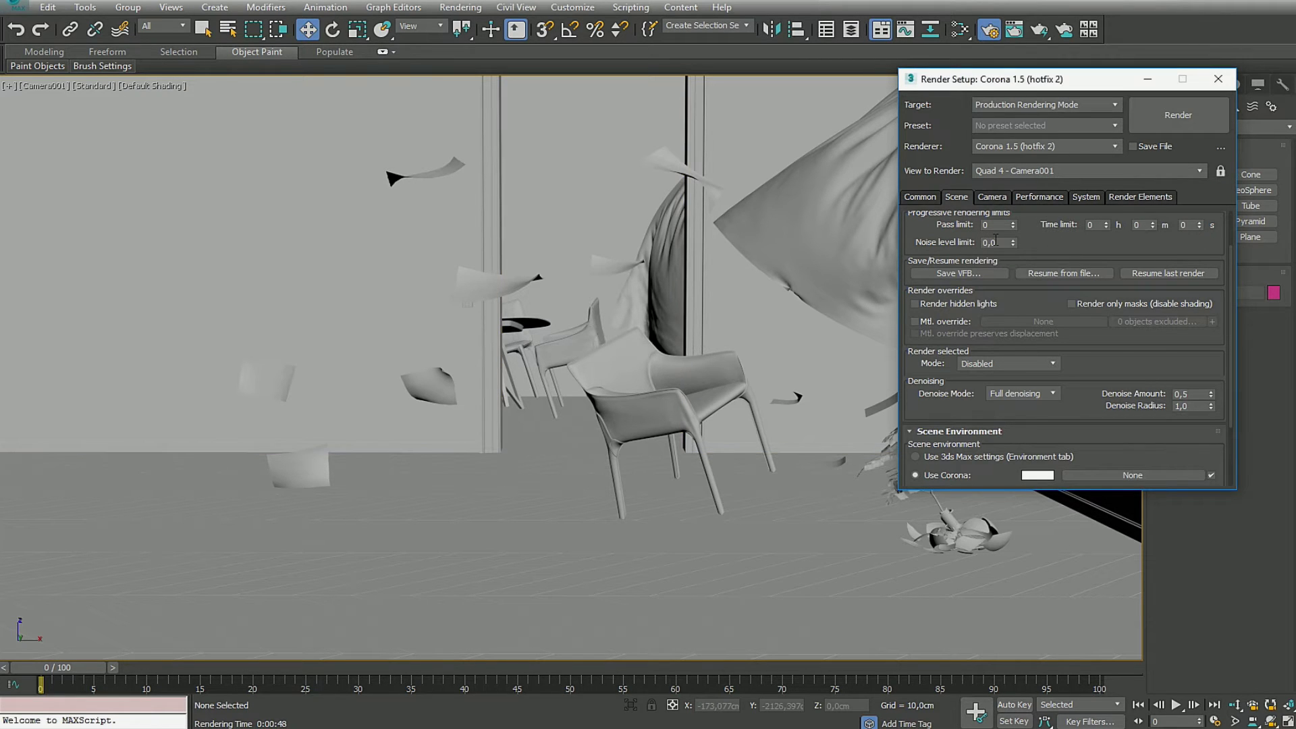
pyautogui.click(1193, 123)
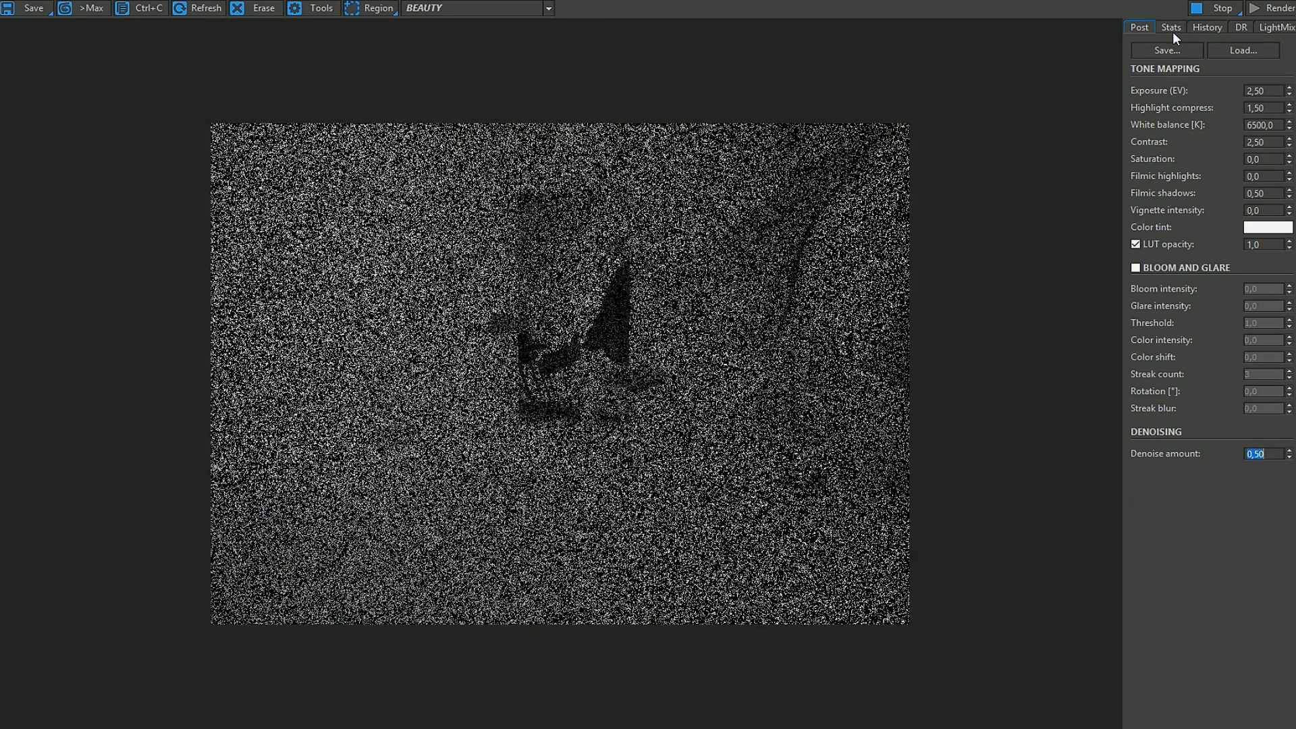
# Step: Show the Stats panel while the render refines to 10 passes and 7,0 % noise
pyautogui.click(1173, 31)
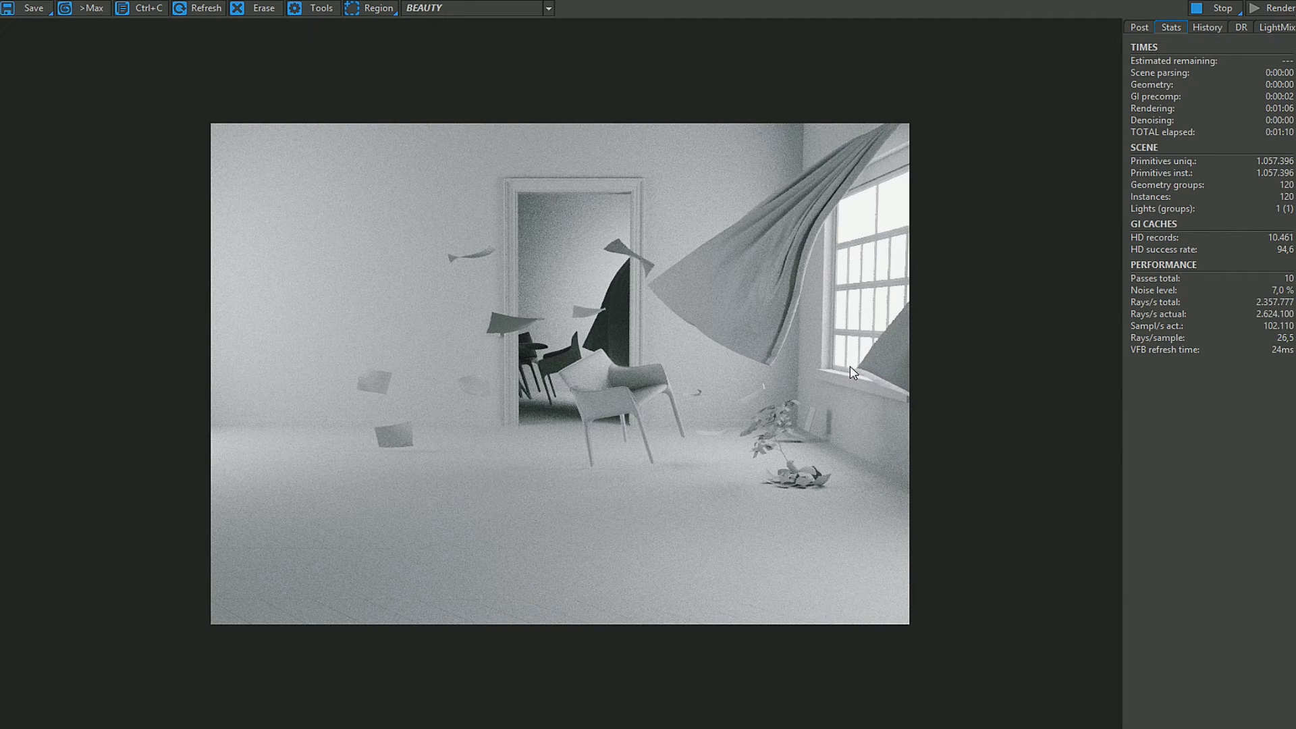
pyautogui.scroll(2, 709, 473)
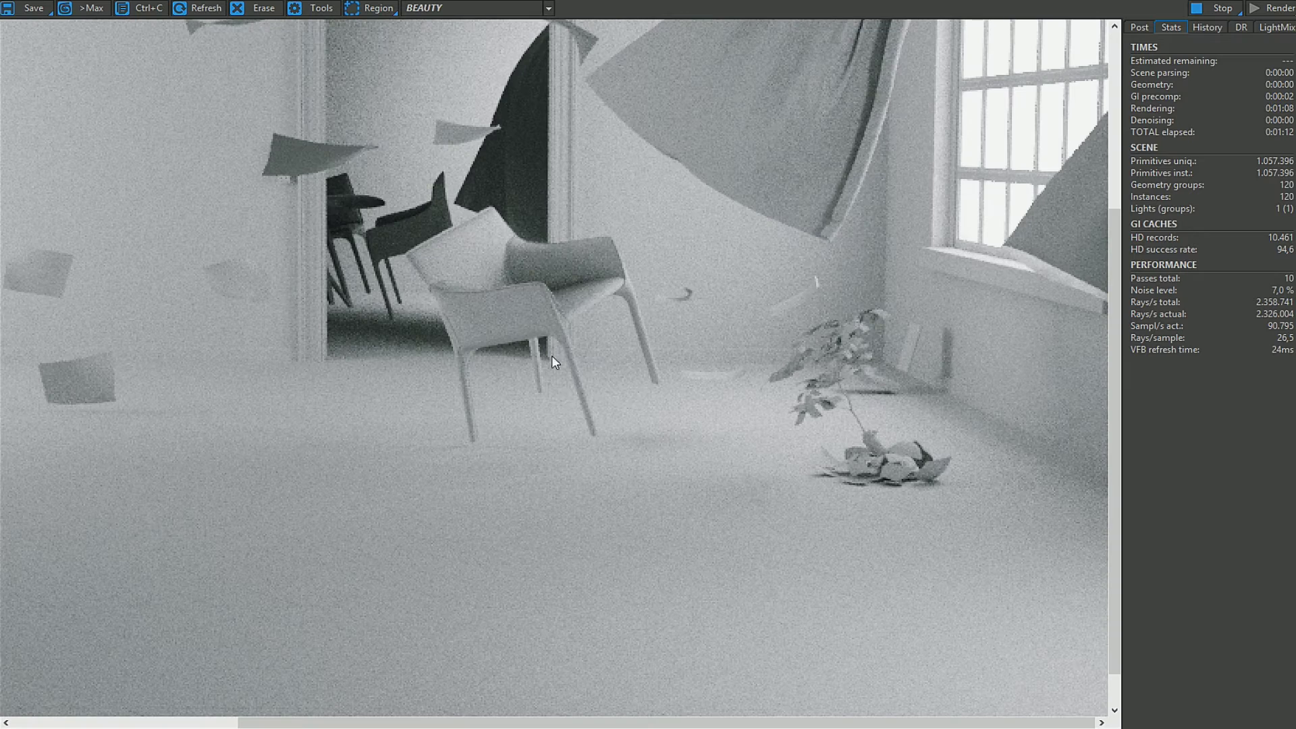
pyautogui.scroll(2, 475, 251)
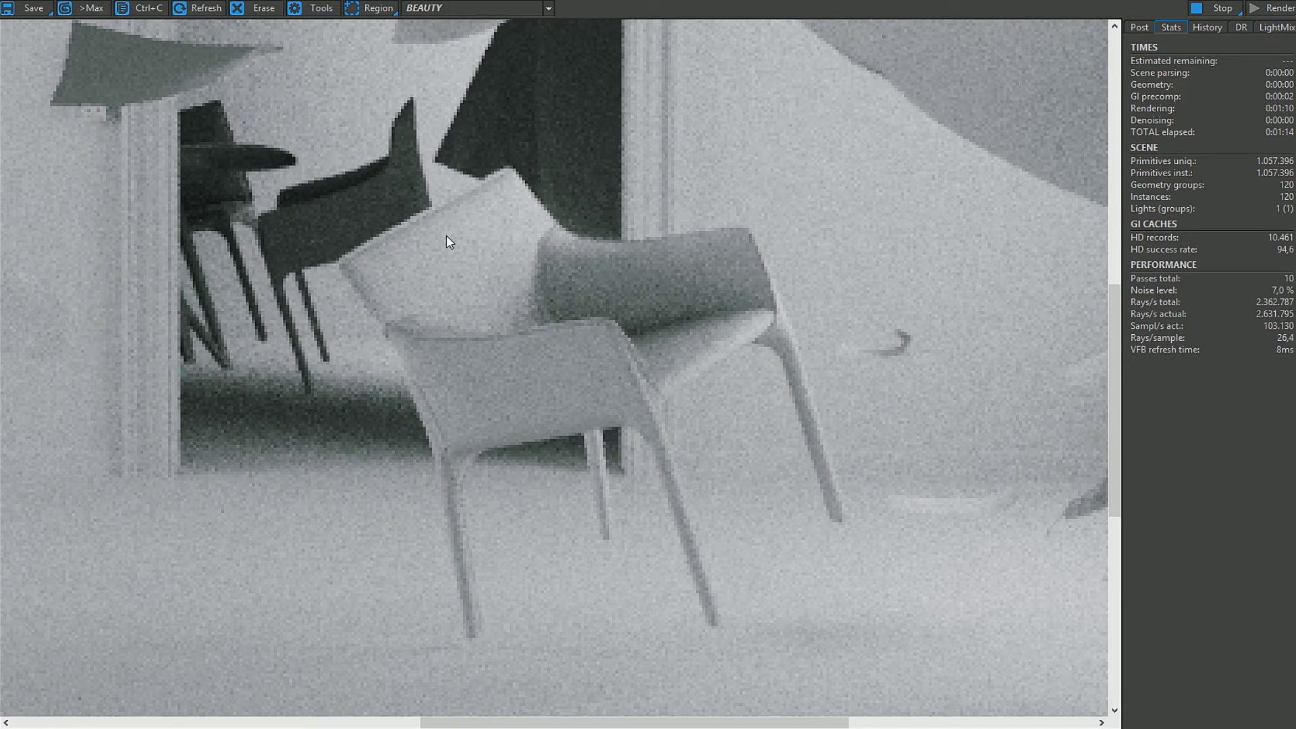
pyautogui.scroll(-1, 447, 235)
pyautogui.scroll(1, 346, 255)
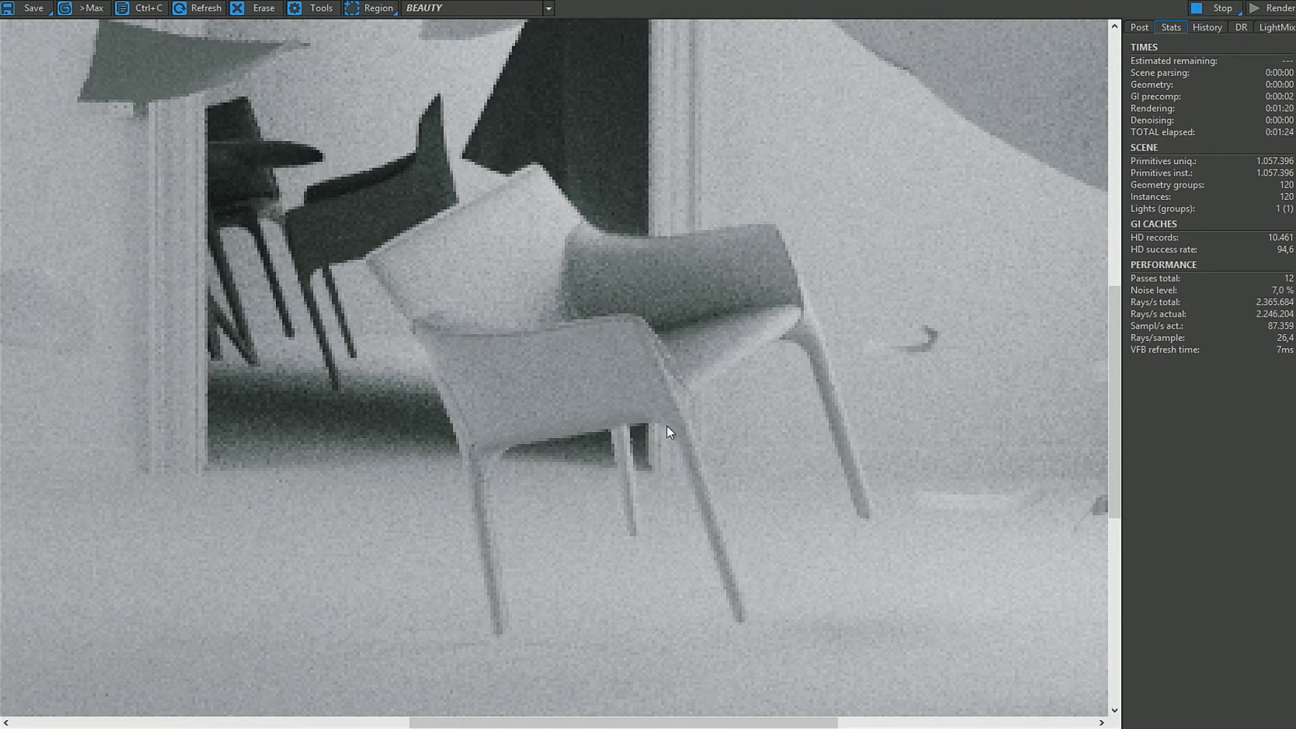
pyautogui.scroll(-2, 621, 350)
pyautogui.scroll(-3, 613, 359)
pyautogui.scroll(-2, 555, 309)
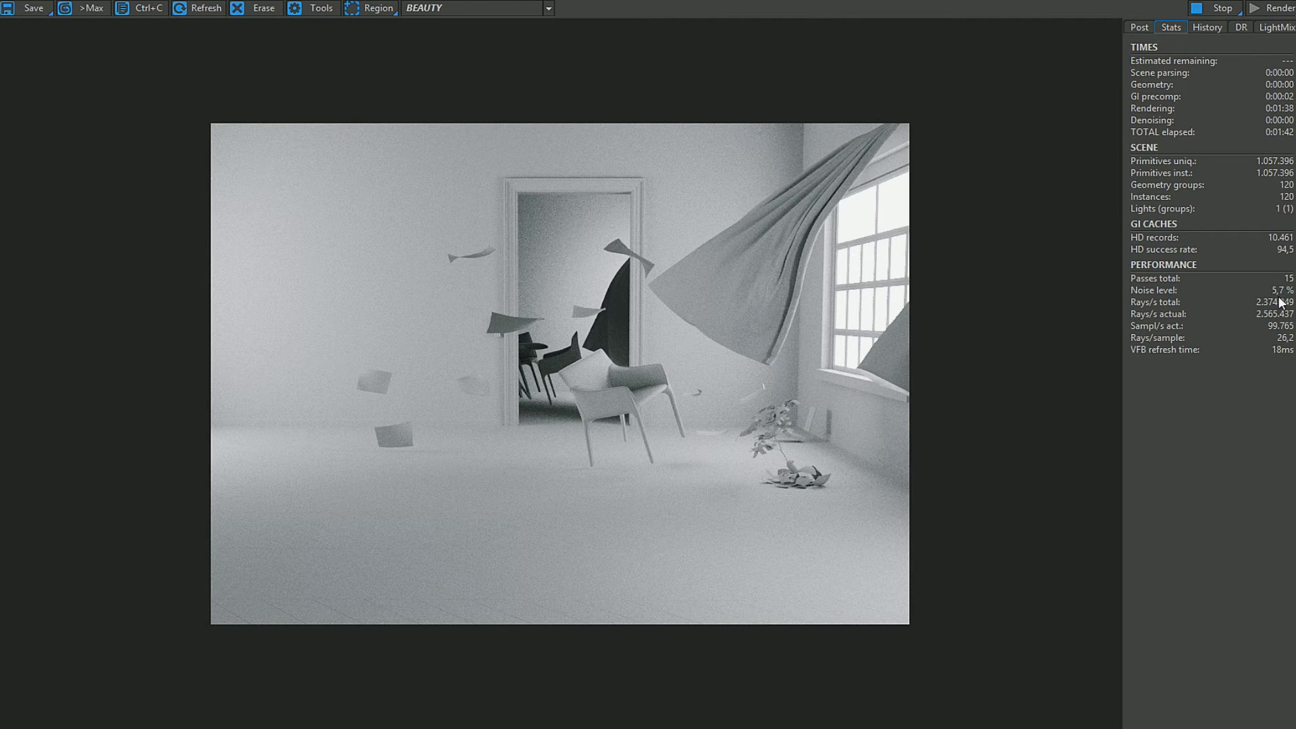
pyautogui.doubleClick(429, 415)
pyautogui.scroll(2, 541, 371)
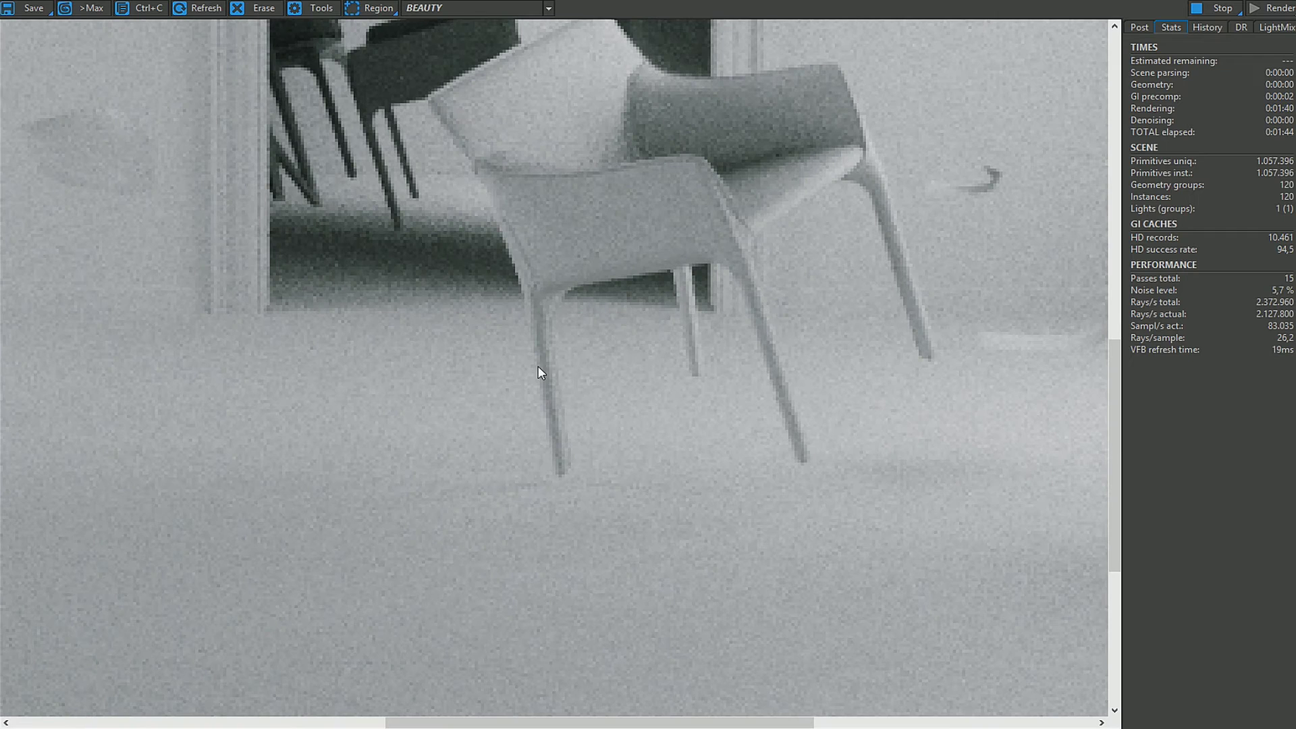
pyautogui.moveTo(576, 318); pyautogui.dragTo(602, 437, button='middle')
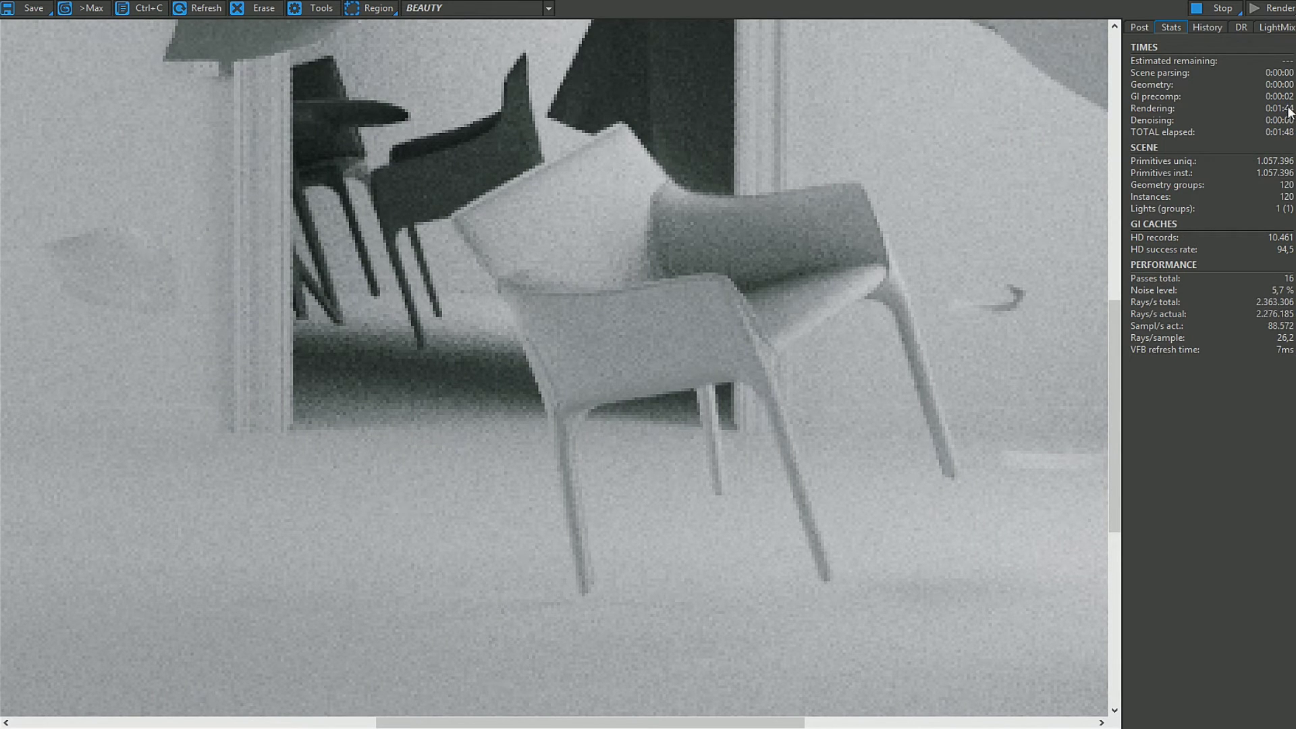
pyautogui.scroll(-3, 640, 398)
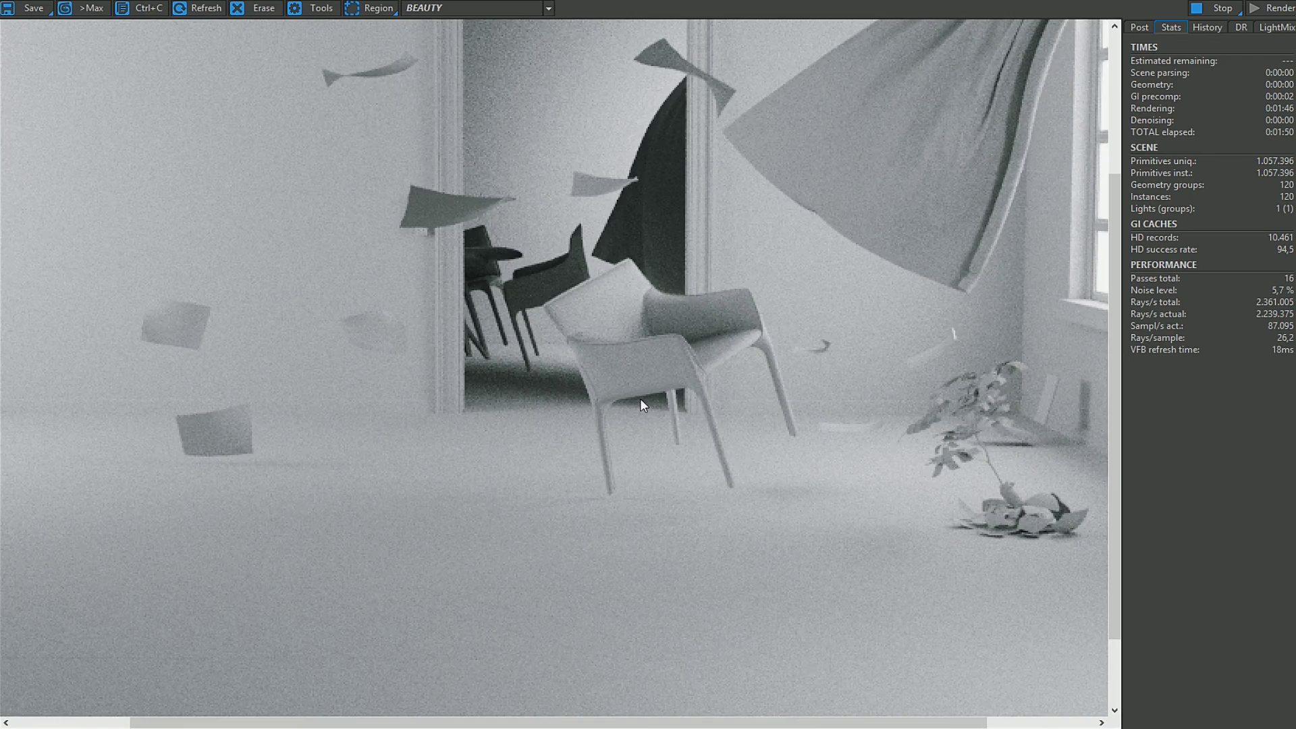
pyautogui.scroll(-3, 640, 398)
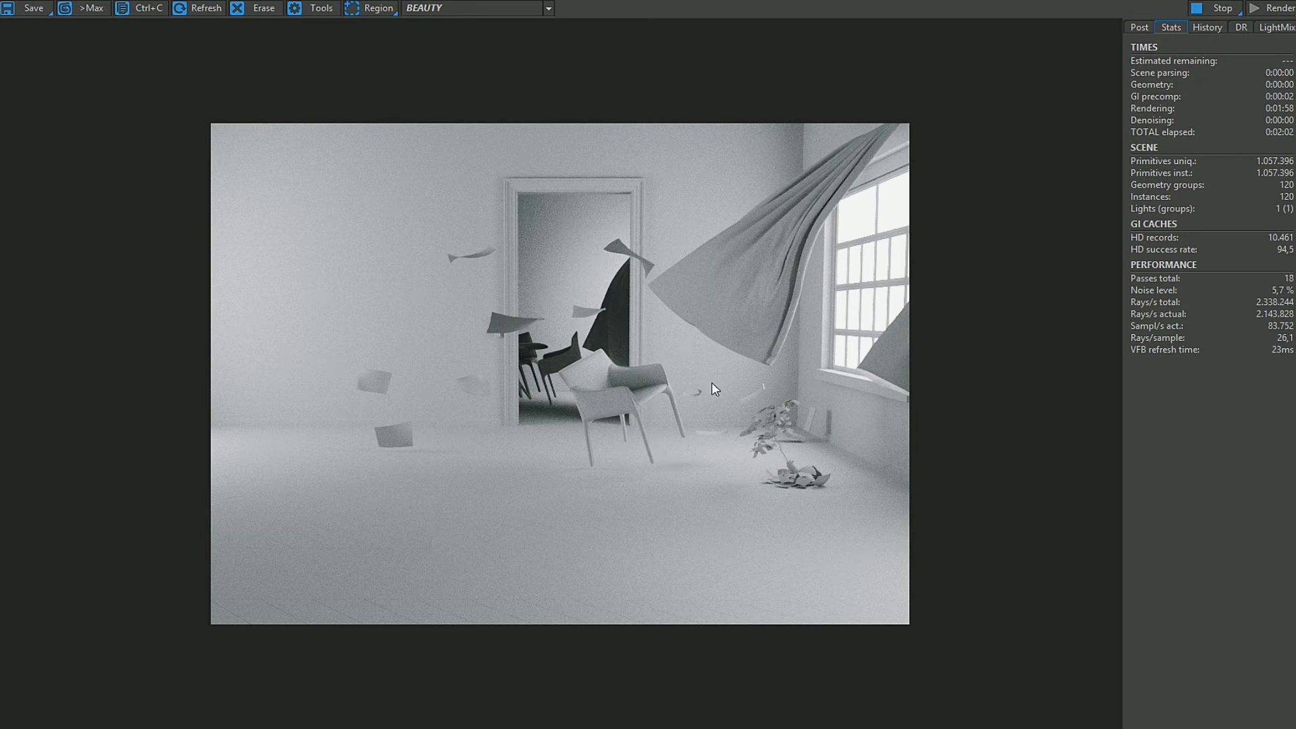
# Step: Stop the render and set its denoise amount to 0
pyautogui.click(1199, 9)
pyautogui.click(1144, 30)
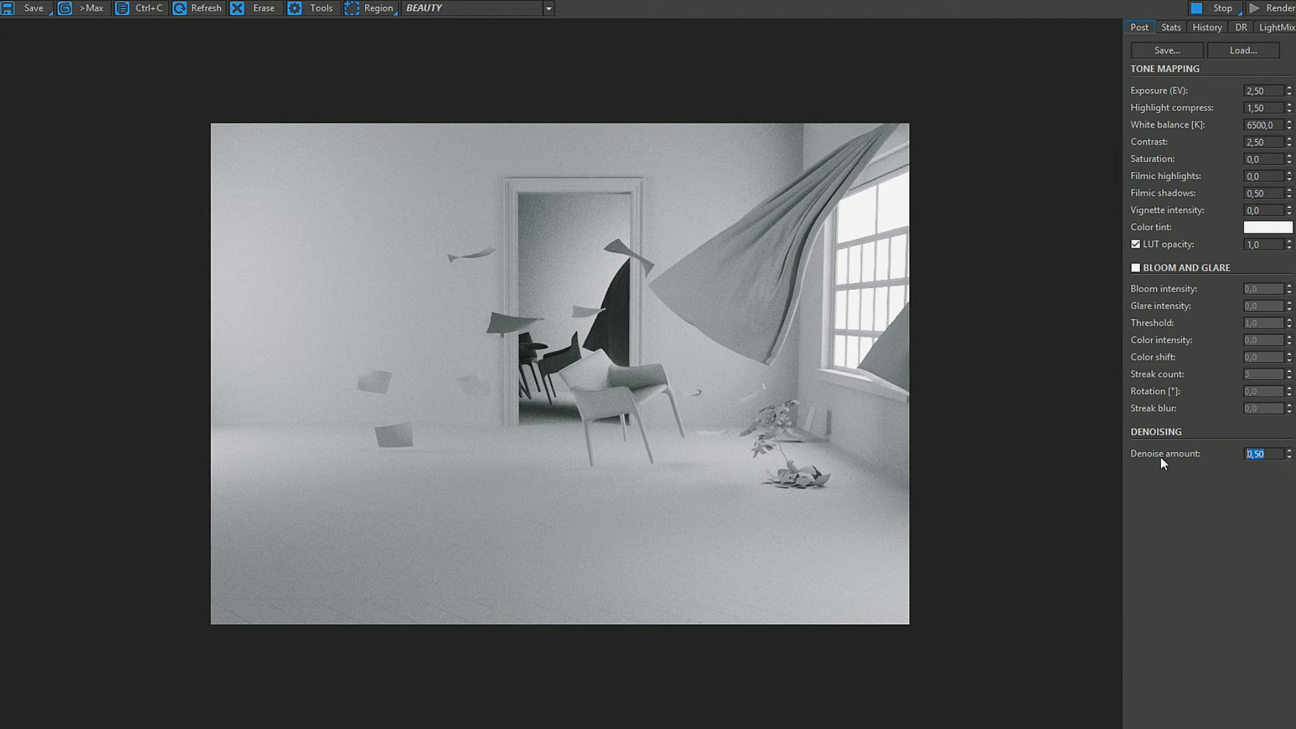
pyautogui.write('0')
pyautogui.press('Return')
pyautogui.click(1177, 26)
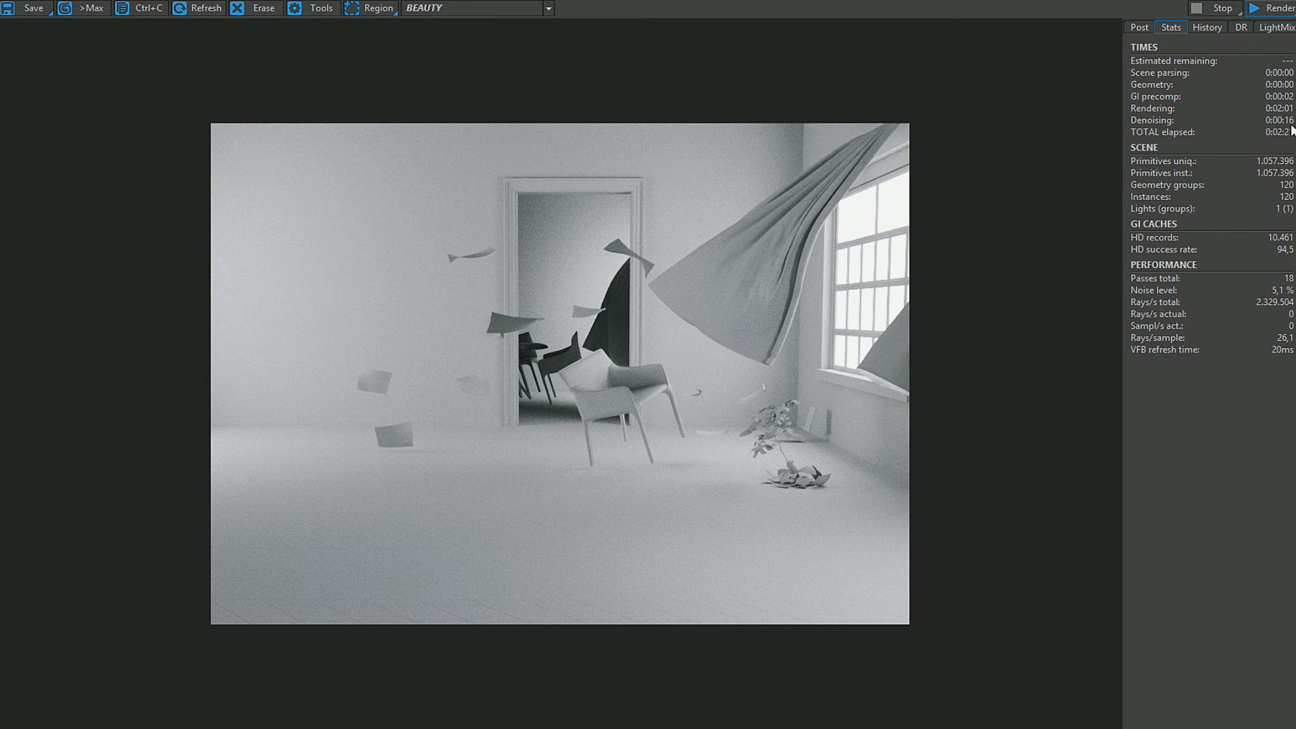
# Step: Drag the denoise amount back up to 1,0 for a smooth image
pyautogui.click(1140, 27)
pyautogui.scroll(2, 422, 427)
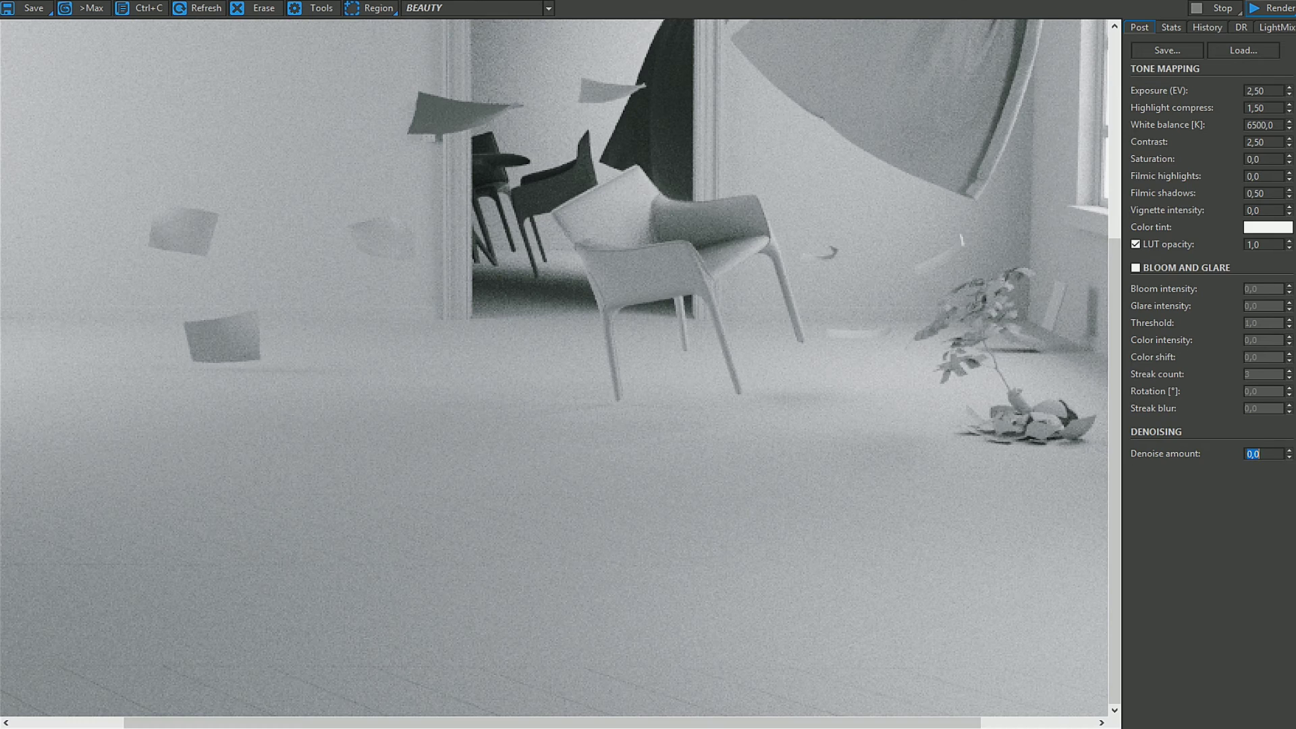
pyautogui.moveTo(1289, 452)
pyautogui.mouseDown()
pyautogui.moveTo(1276, 103)
pyautogui.moveTo(1250, 11)
pyautogui.mouseUp()
pyautogui.scroll(-2, 499, 218)
pyautogui.scroll(-3, 527, 590)
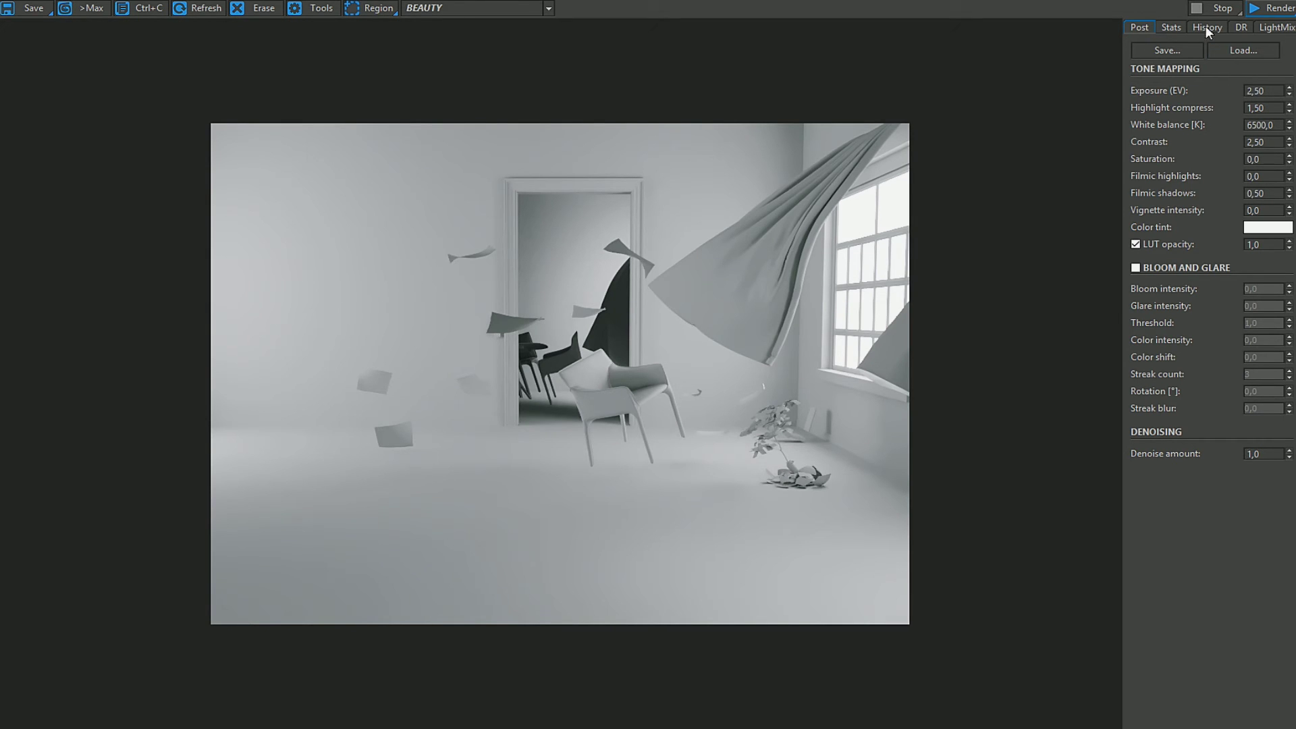
# Step: Check the render statistics, then set the denoise amount to 0,50
pyautogui.click(1180, 24)
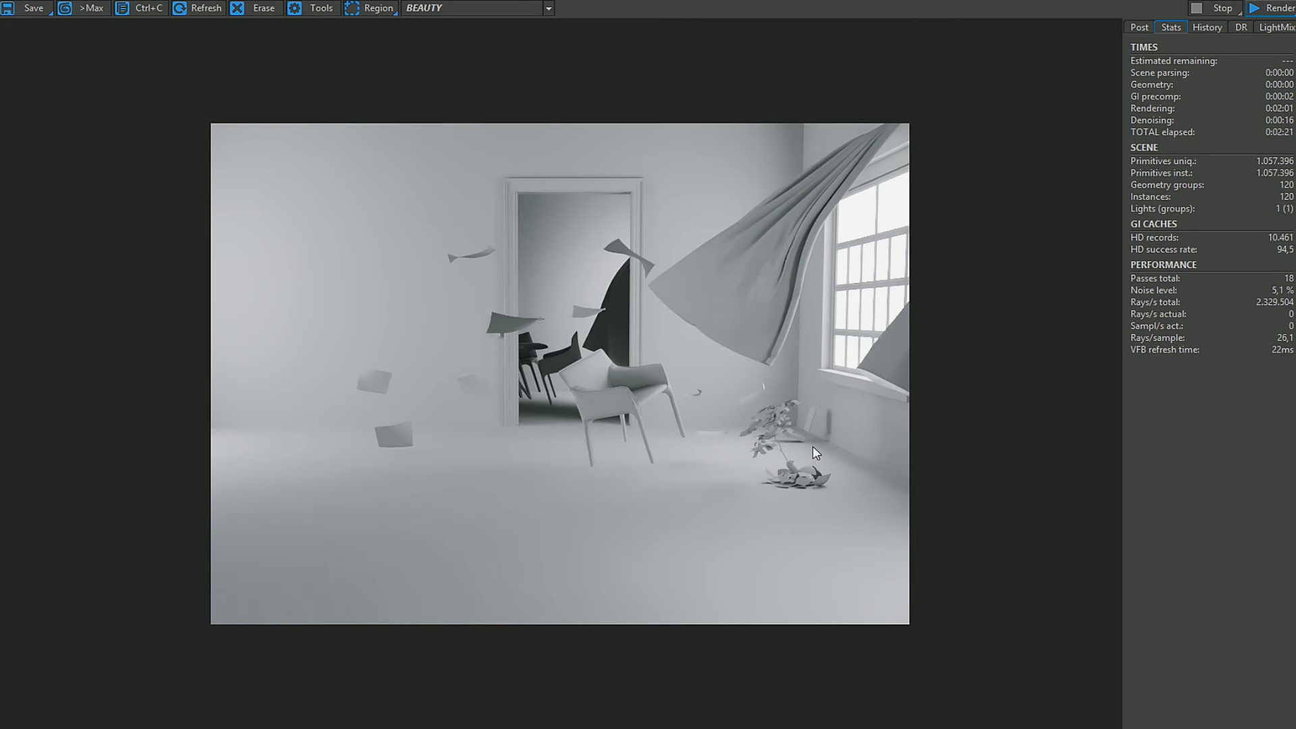
pyautogui.scroll(2, 426, 450)
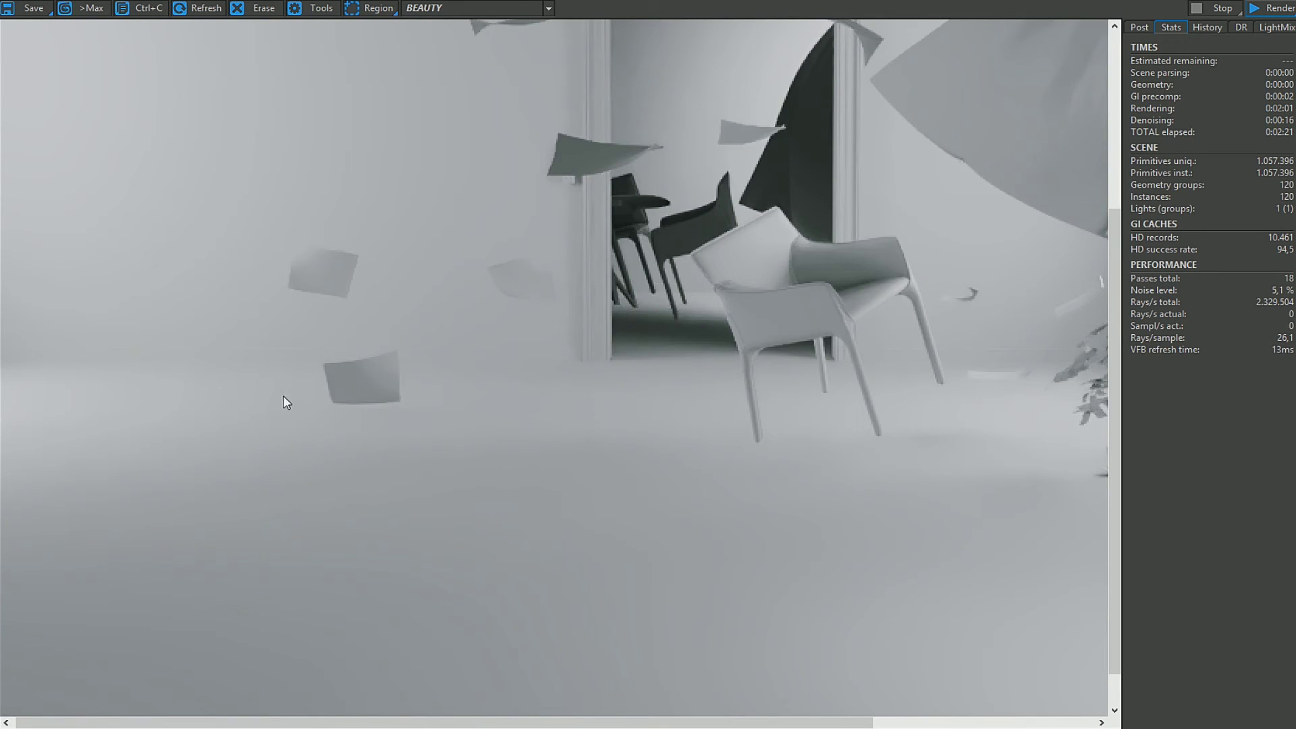
pyautogui.click(1130, 30)
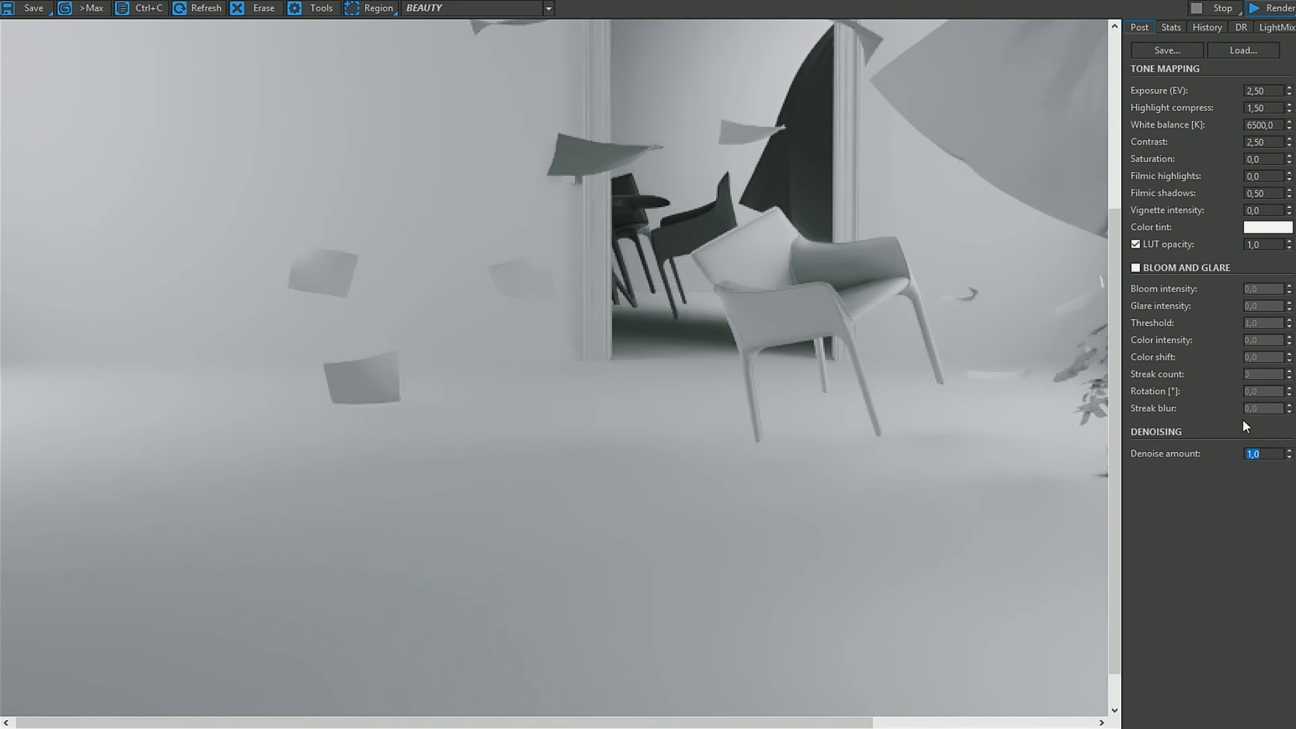
pyautogui.write('0,5')
pyautogui.press('Return')
# Step: Compare denoise amount 0 against 0,50, keep 0,50 and fit the render to view
pyautogui.write('0')
pyautogui.press('Return')
pyautogui.scroll(2, 735, 145)
pyautogui.write('0,5')
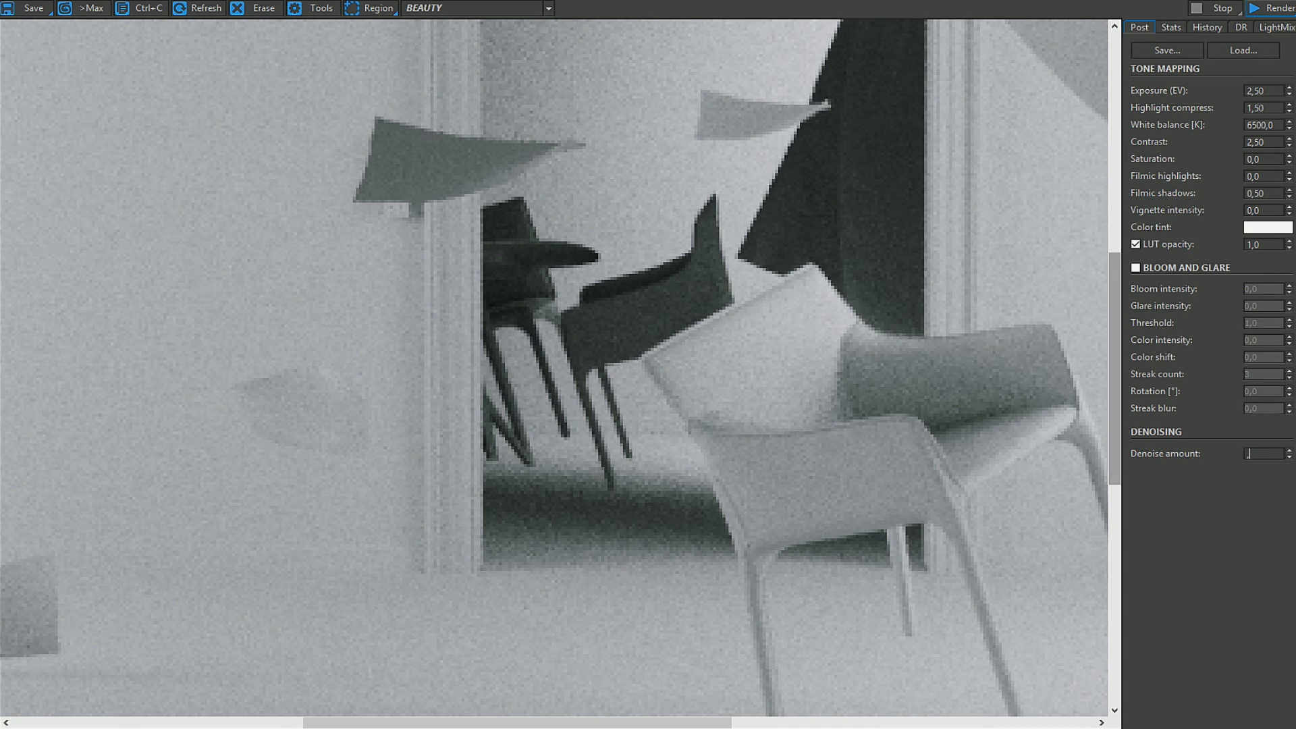
pyautogui.press('Return')
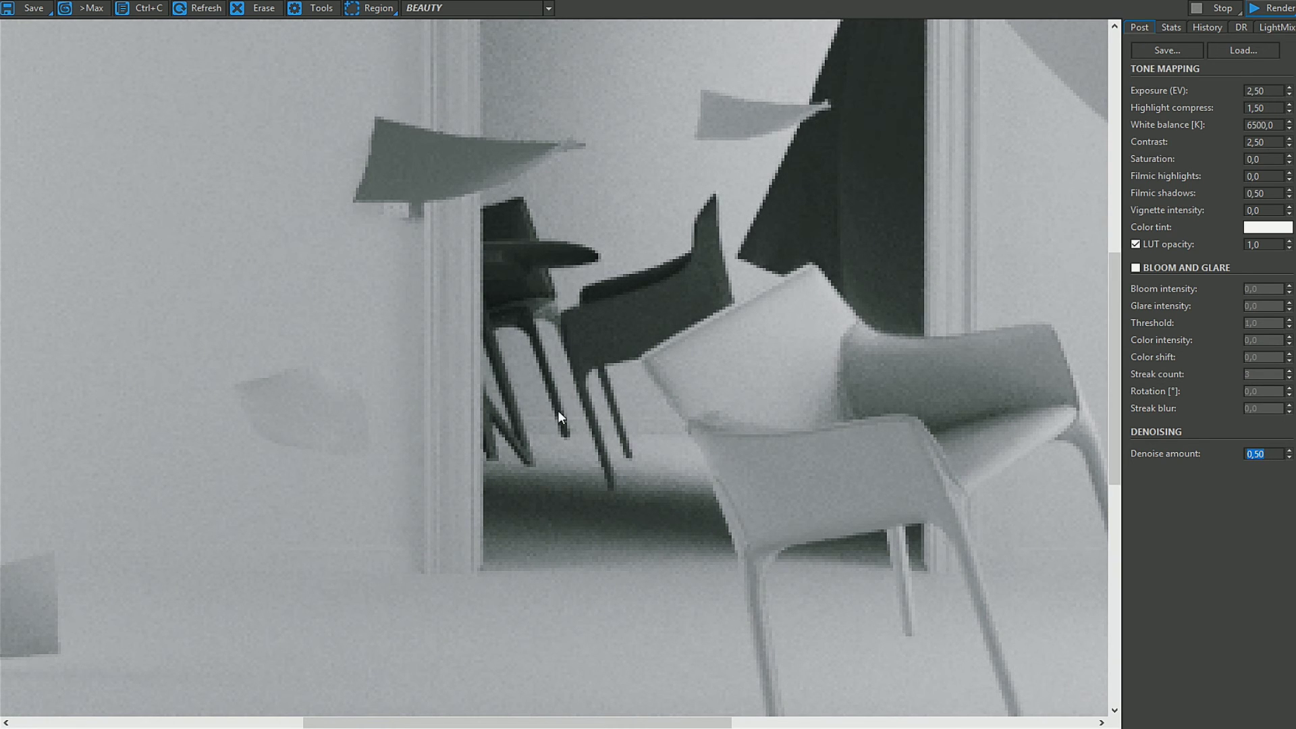
pyautogui.doubleClick(536, 375)
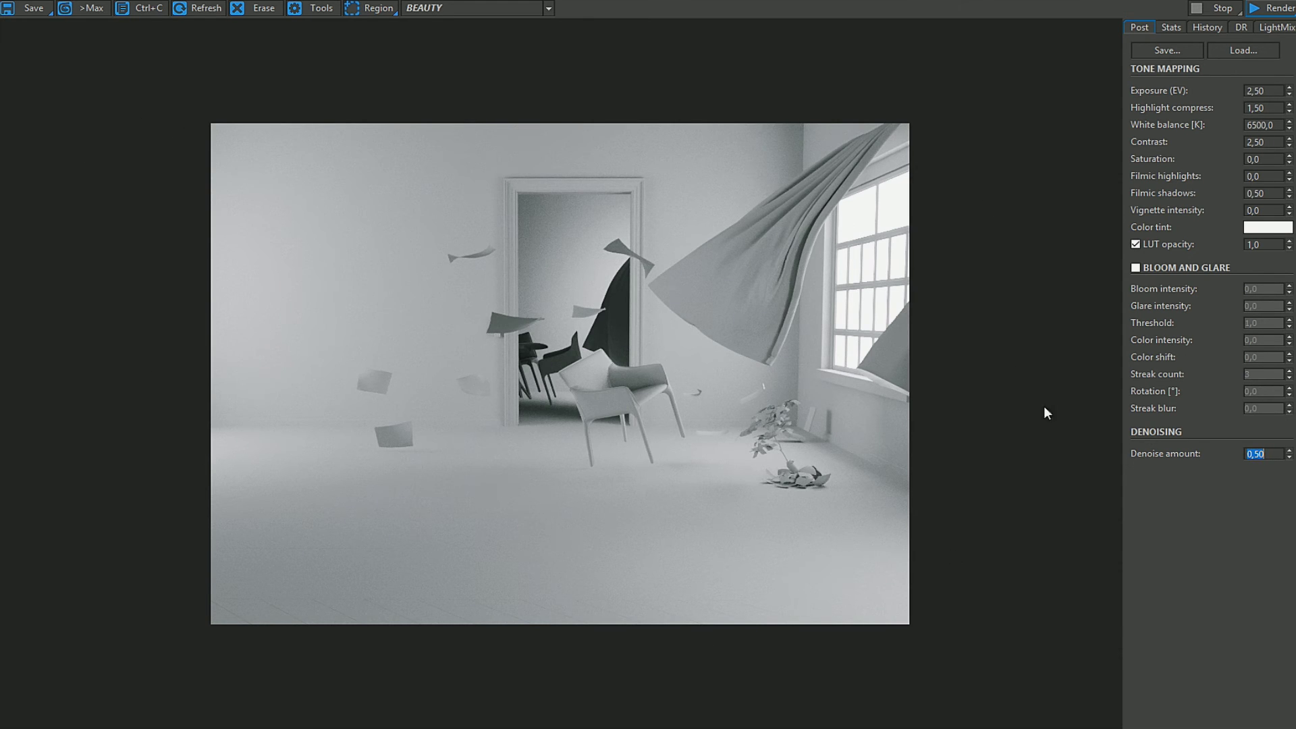
pyautogui.scroll(5, 536, 301)
pyautogui.scroll(-3, 608, 338)
pyautogui.scroll(-2, 703, 385)
pyautogui.click(1177, 30)
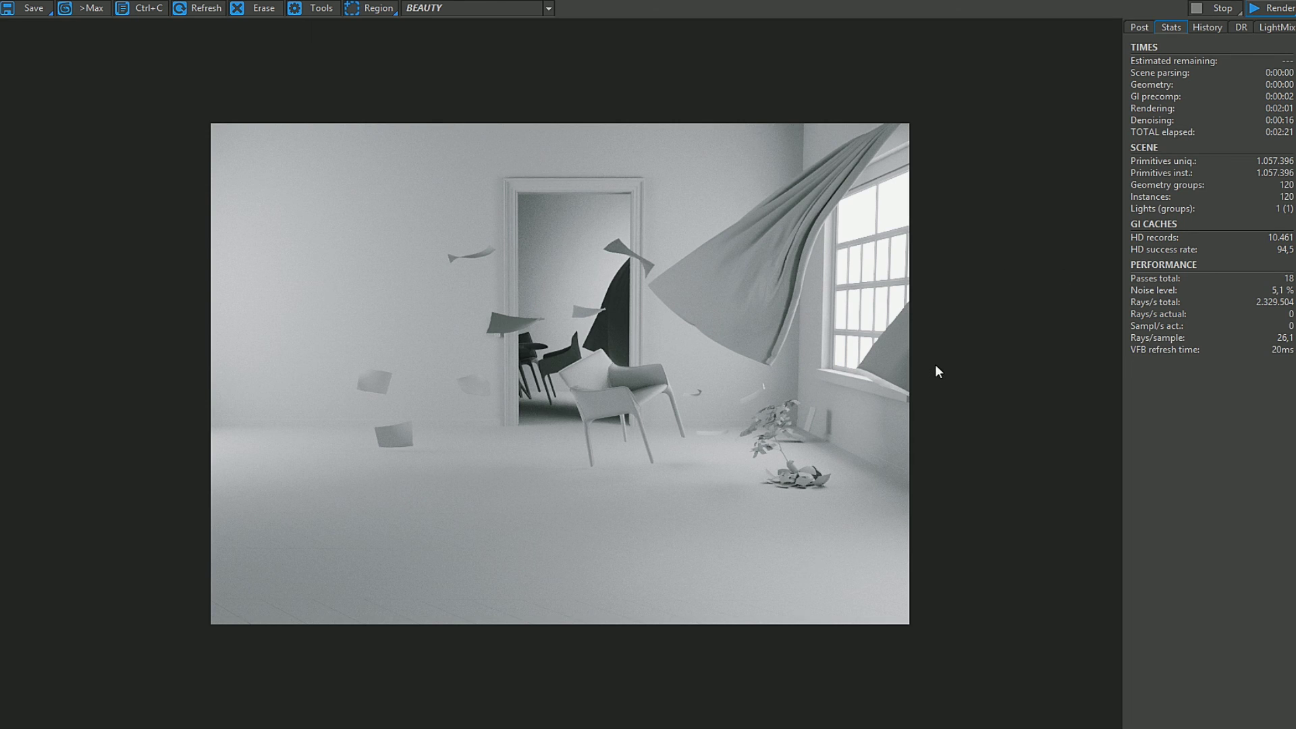
pyautogui.click(1132, 27)
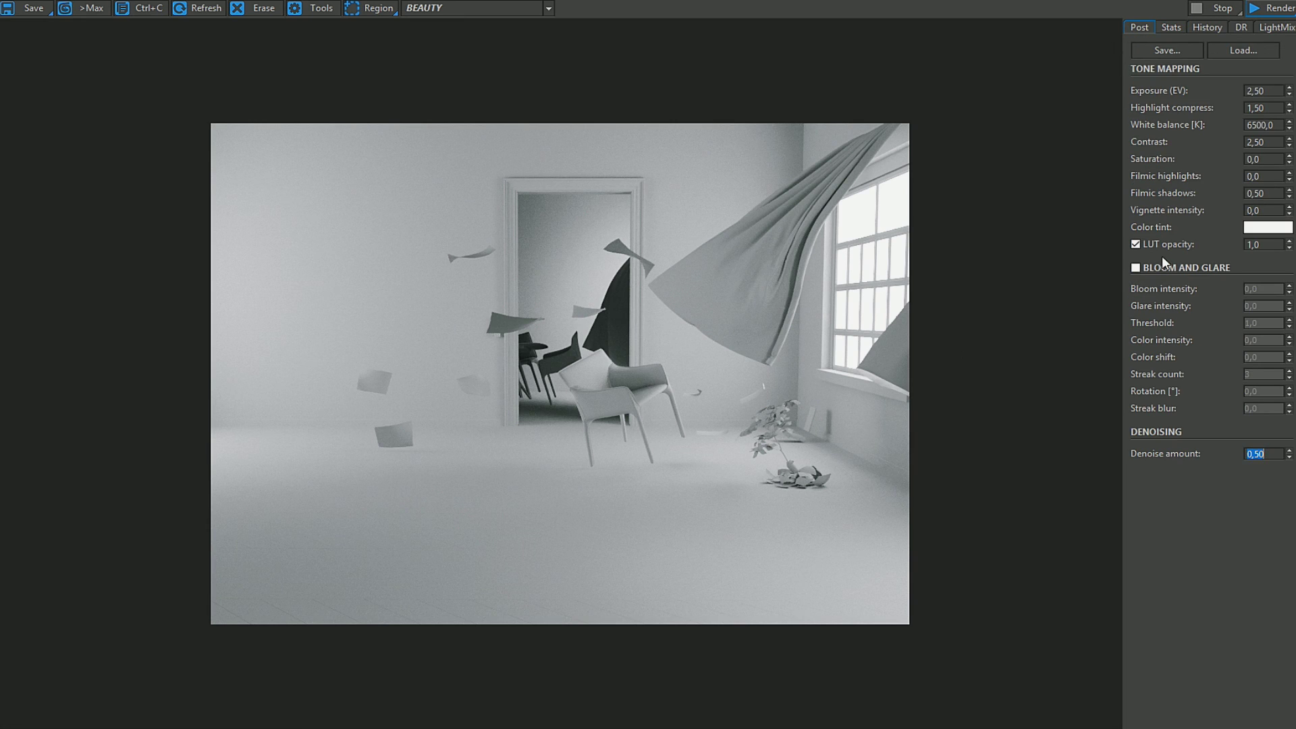